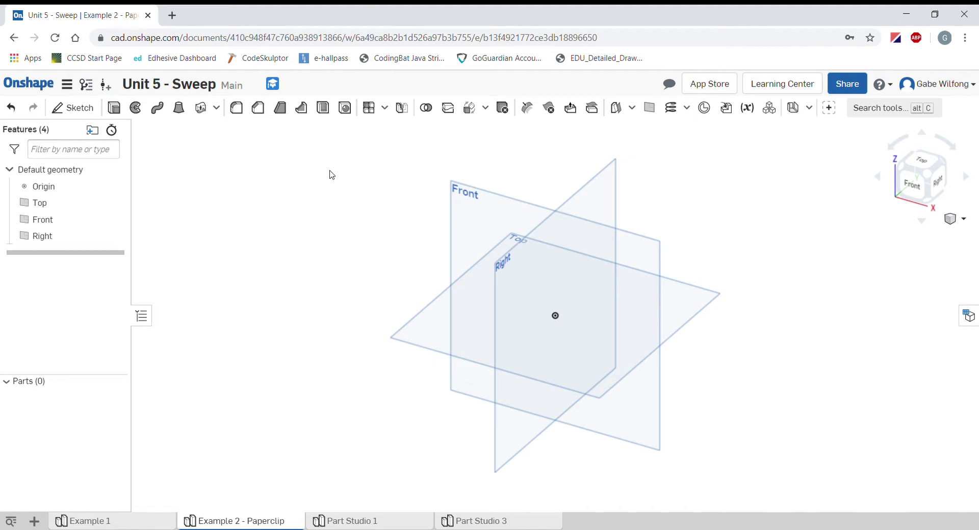
Create a new sketch in the Example 2 - Paperclip Part Studio
{"action": "left_click", "coordinate": [76, 109]}
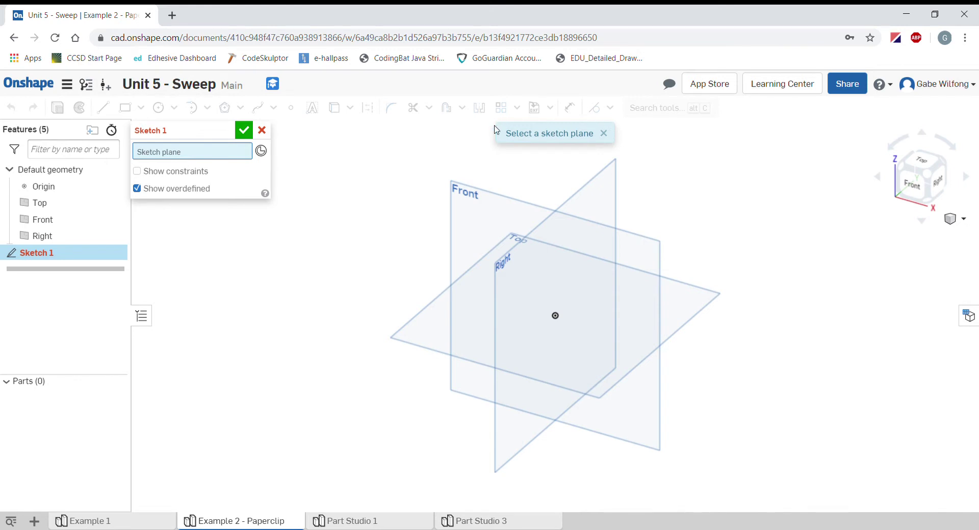
Place Sketch 1 on the Top plane and view it normal to the sketch plane
{"action": "left_click", "coordinate": [430, 322]}
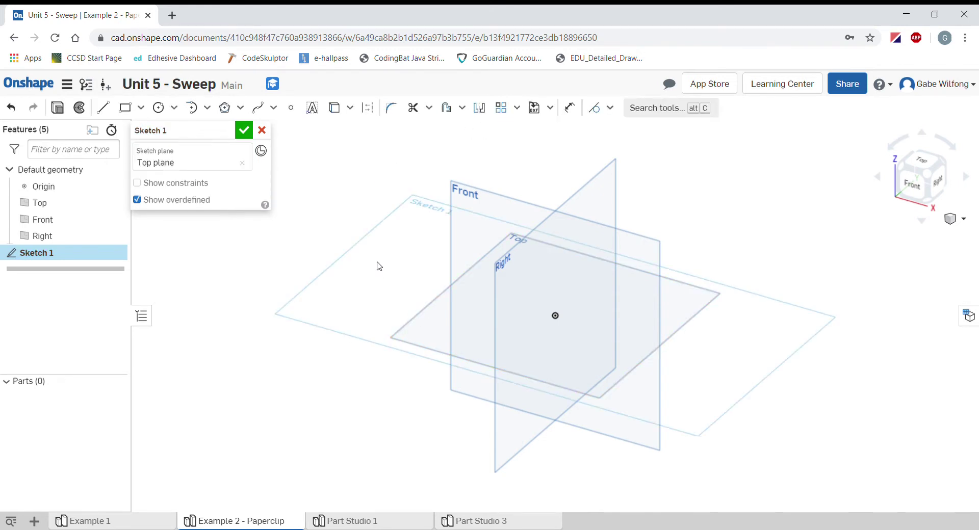
{"action": "right_click", "coordinate": [378, 263]}
{"action": "left_click", "coordinate": [421, 357]}
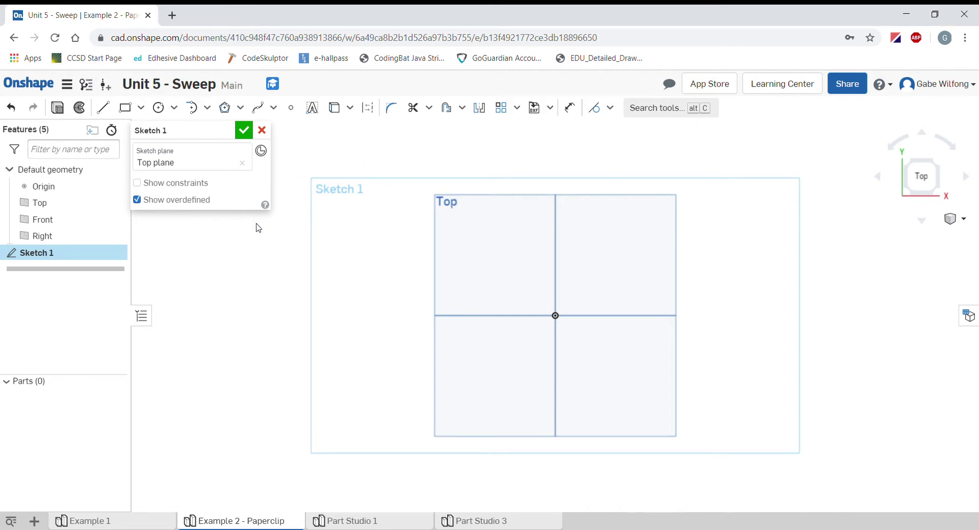
Draw a vertical line upward from the origin
{"action": "left_click", "coordinate": [110, 112]}
{"action": "left_click", "coordinate": [555, 316]}
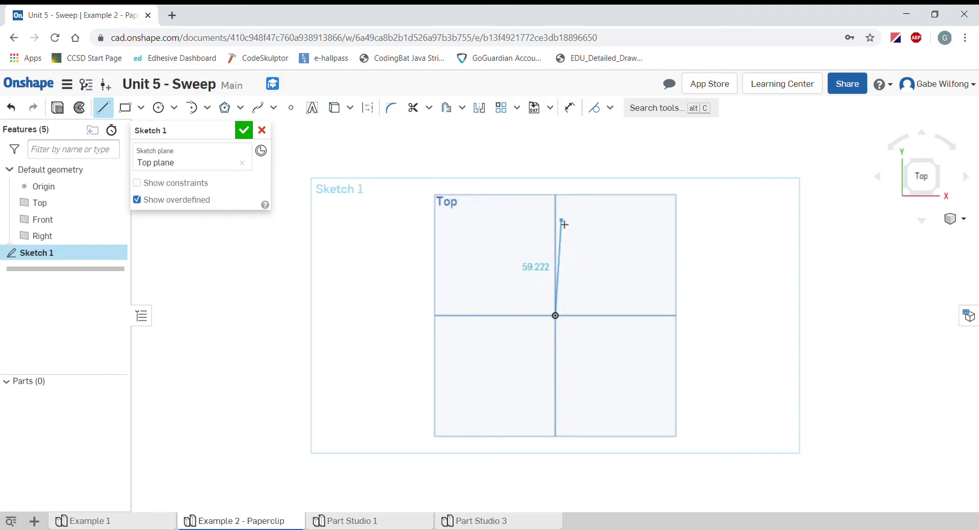
{"action": "left_click", "coordinate": [559, 221]}
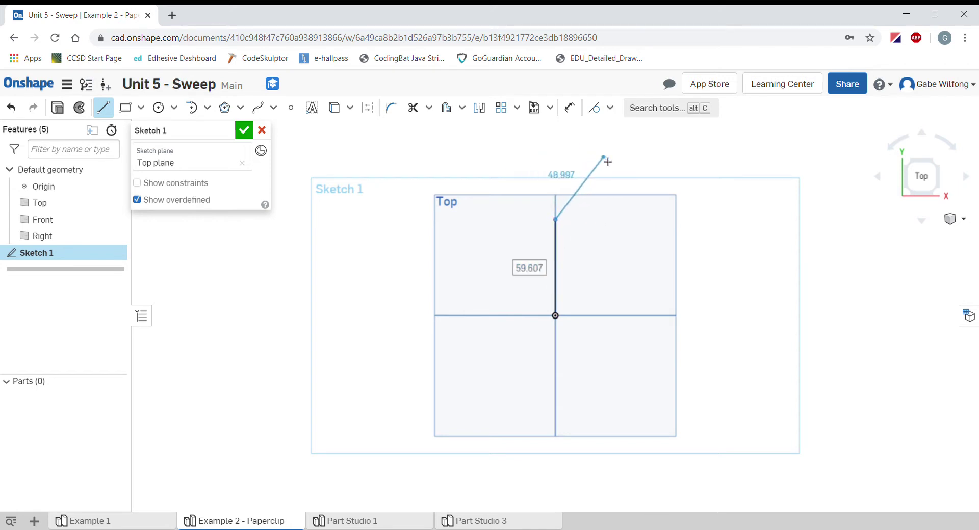
{"action": "key", "text": "Escape"}
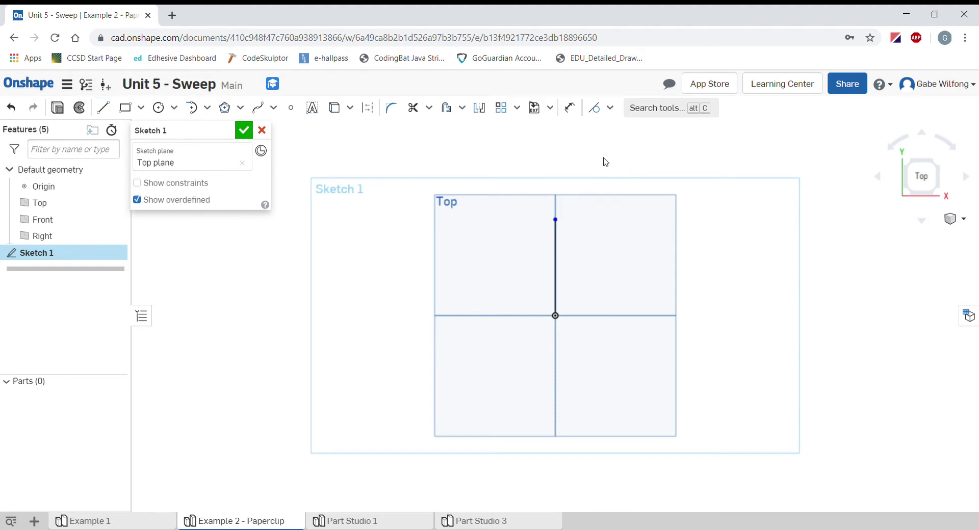
Dimension the vertical line to 15 mm and zoom in around the origin
{"action": "left_click", "coordinate": [570, 108]}
{"action": "left_click", "coordinate": [559, 257]}
{"action": "left_click", "coordinate": [532, 267]}
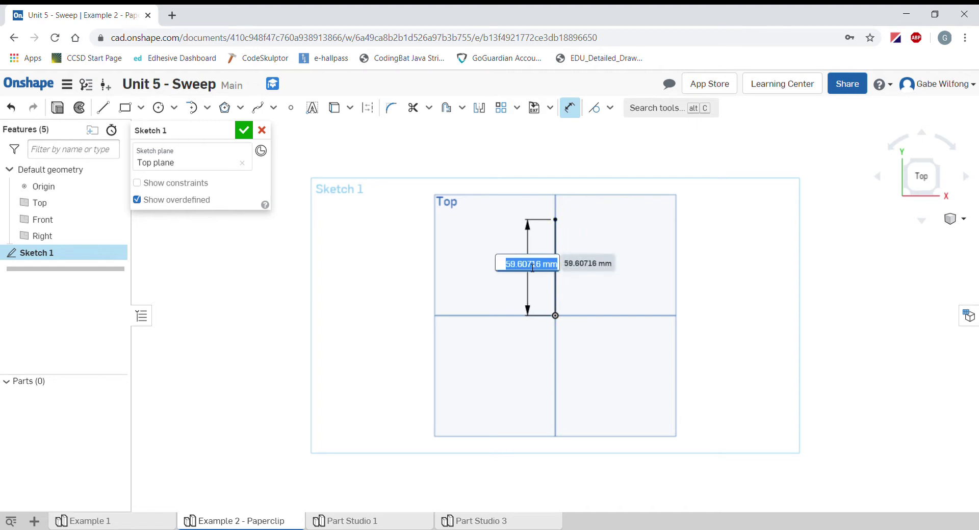
{"action": "type", "text": "15"}
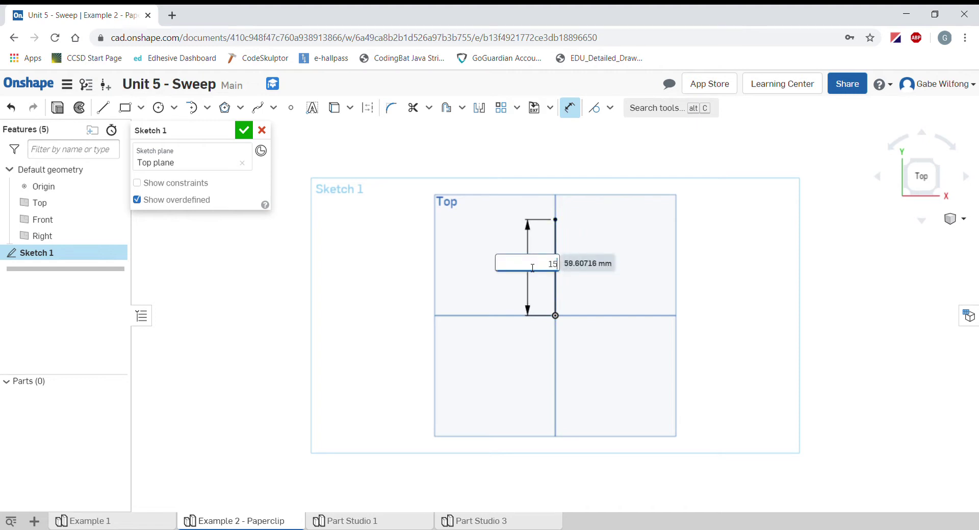
{"action": "key", "text": "Return"}
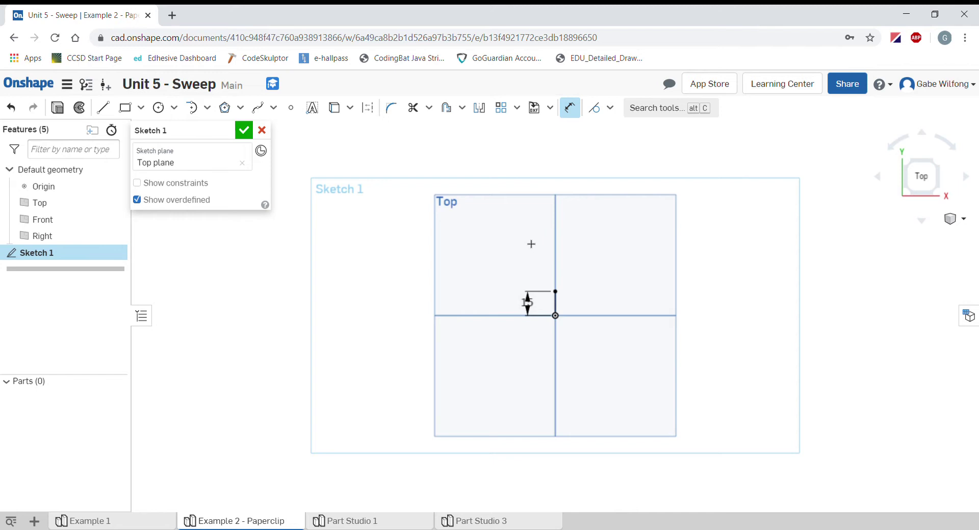
{"action": "key", "text": "f"}
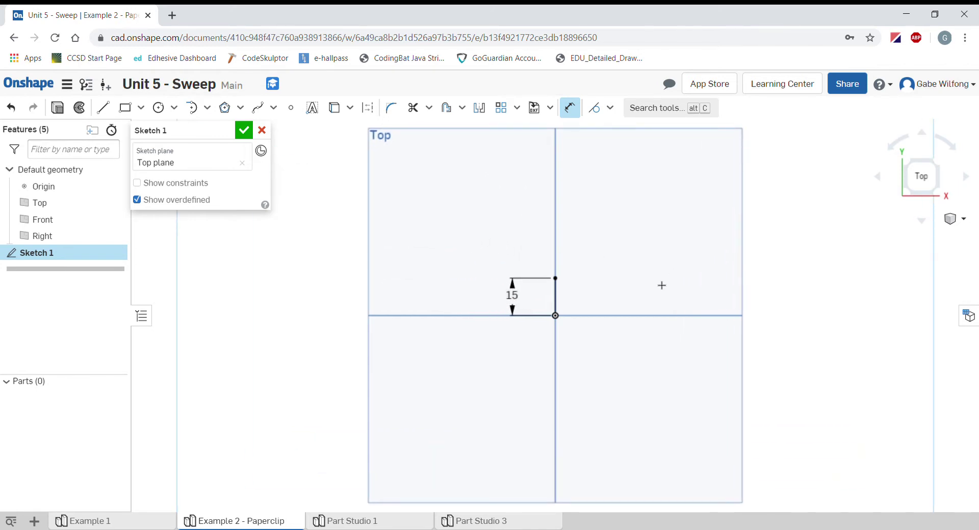
{"action": "scroll", "coordinate": [604, 292], "scroll_direction": "up", "scroll_amount": 2}
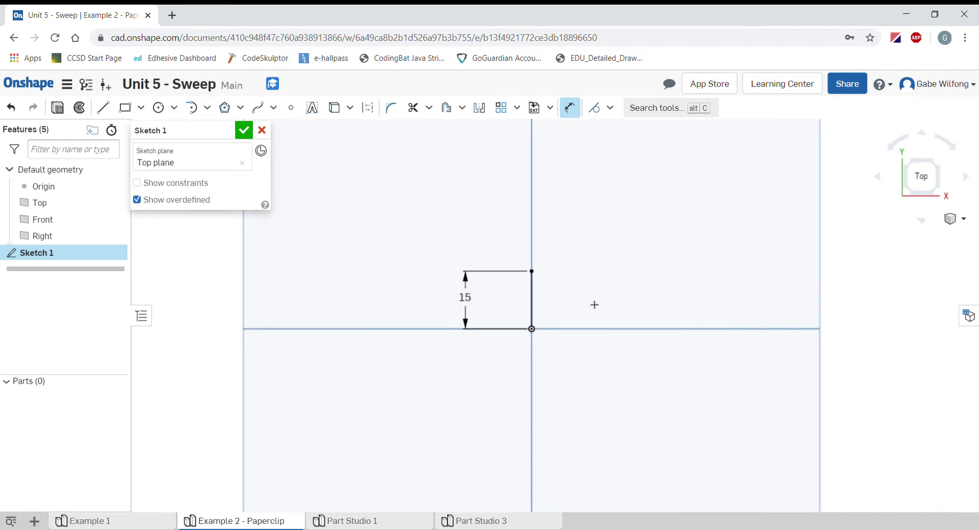
{"action": "scroll", "coordinate": [566, 296], "scroll_direction": "up", "scroll_amount": 3}
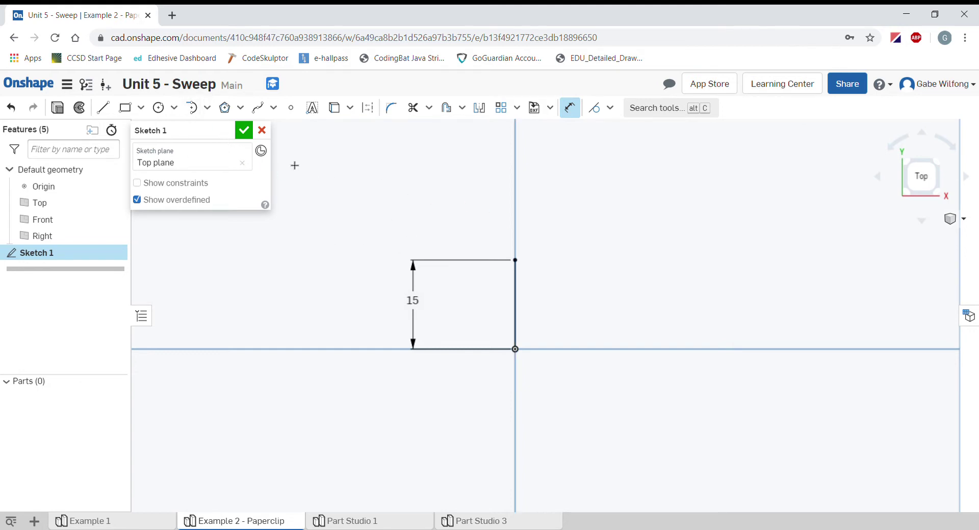
Draw a tangent arc from the line's top end curving over to the right
{"action": "left_click", "coordinate": [213, 109]}
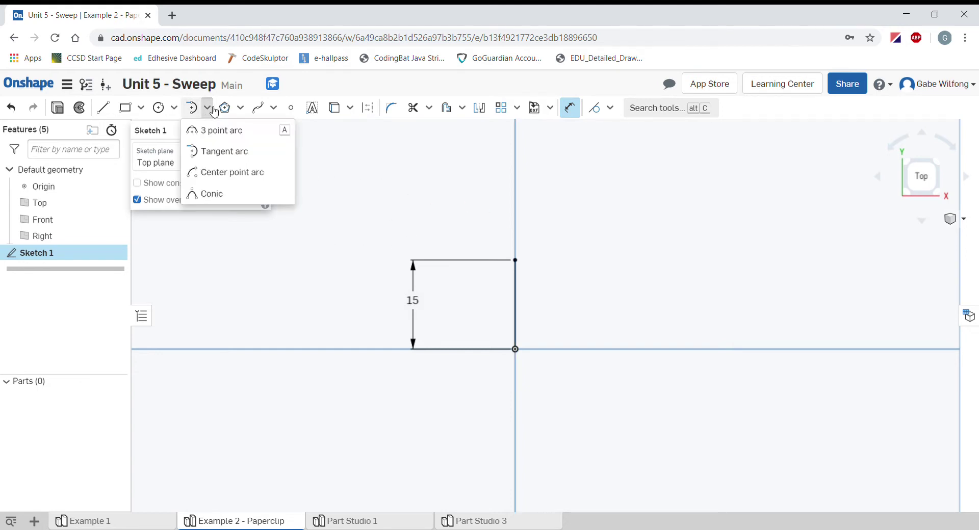
{"action": "left_click", "coordinate": [238, 153]}
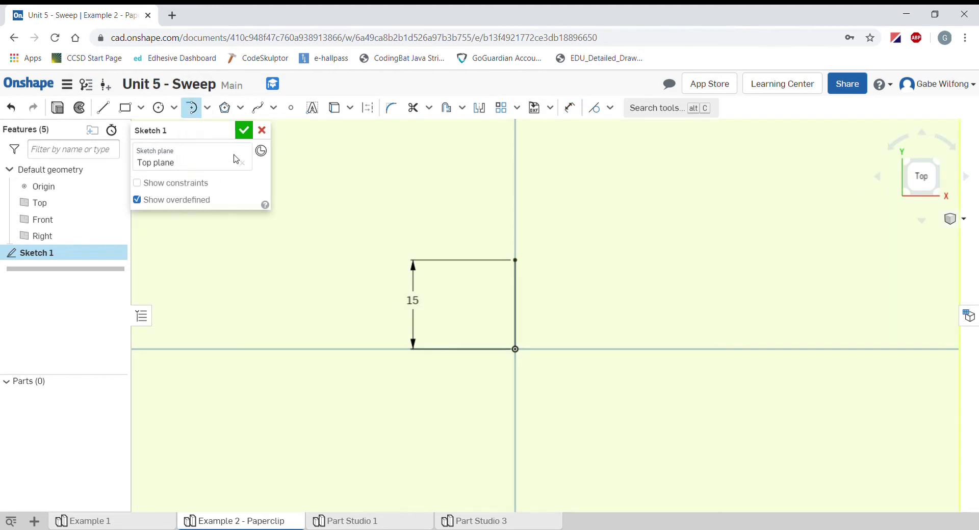
{"action": "left_click", "coordinate": [516, 261]}
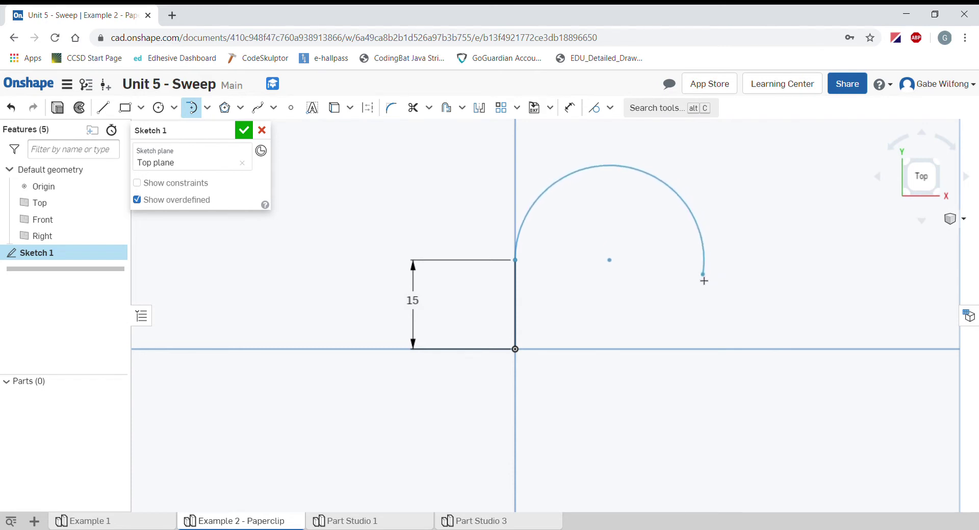
{"action": "left_click", "coordinate": [702, 240]}
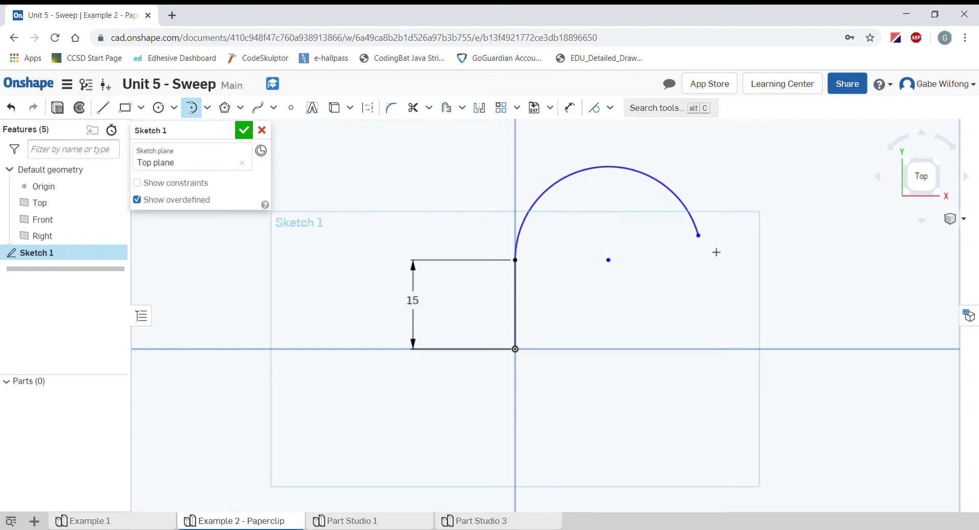
{"action": "key", "text": "Escape"}
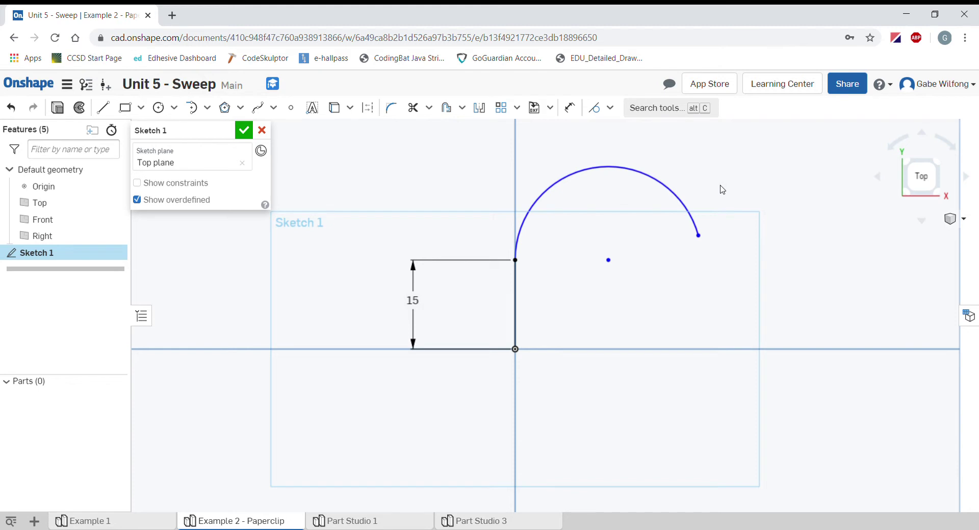
Dimension the arc's radius to 4 mm
{"action": "key", "text": "o"}
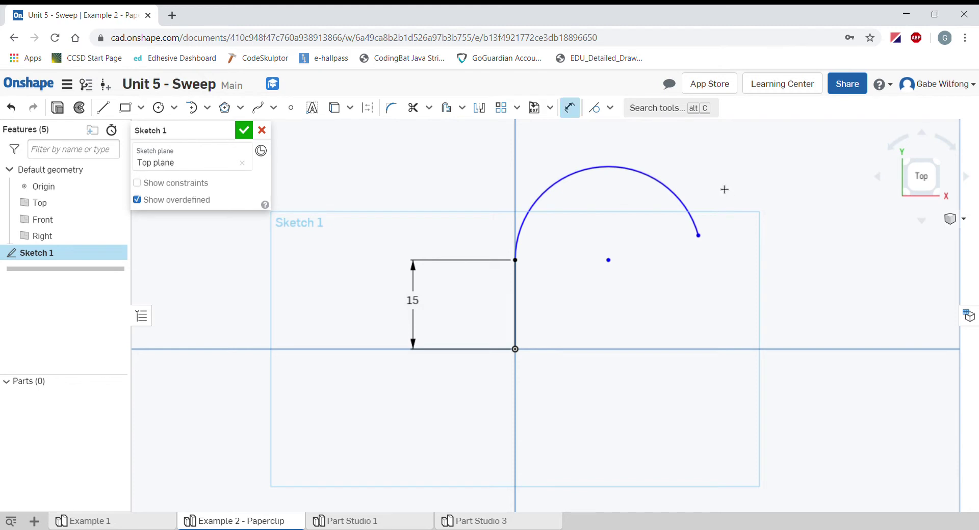
{"action": "left_click", "coordinate": [571, 181]}
{"action": "left_click", "coordinate": [478, 161]}
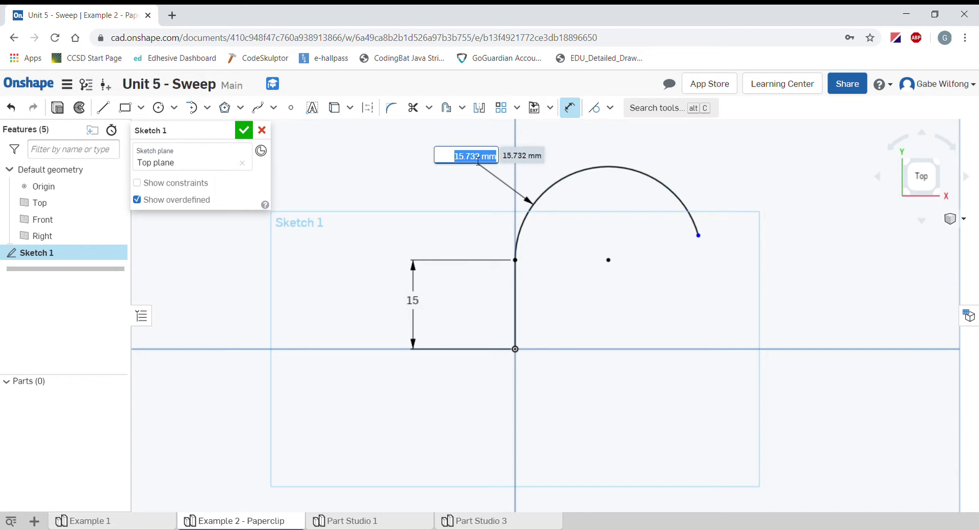
{"action": "type", "text": "4"}
{"action": "key", "text": "Return"}
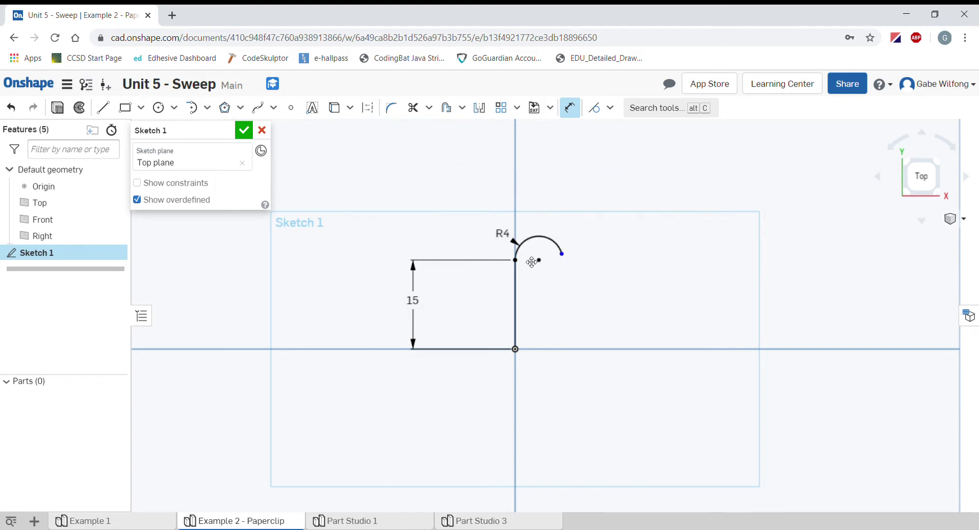
{"action": "scroll", "coordinate": [531, 264], "scroll_direction": "up", "scroll_amount": 5}
{"action": "scroll", "coordinate": [599, 269], "scroll_direction": "down", "scroll_amount": 1}
{"action": "scroll", "coordinate": [598, 269], "scroll_direction": "down", "scroll_amount": 2}
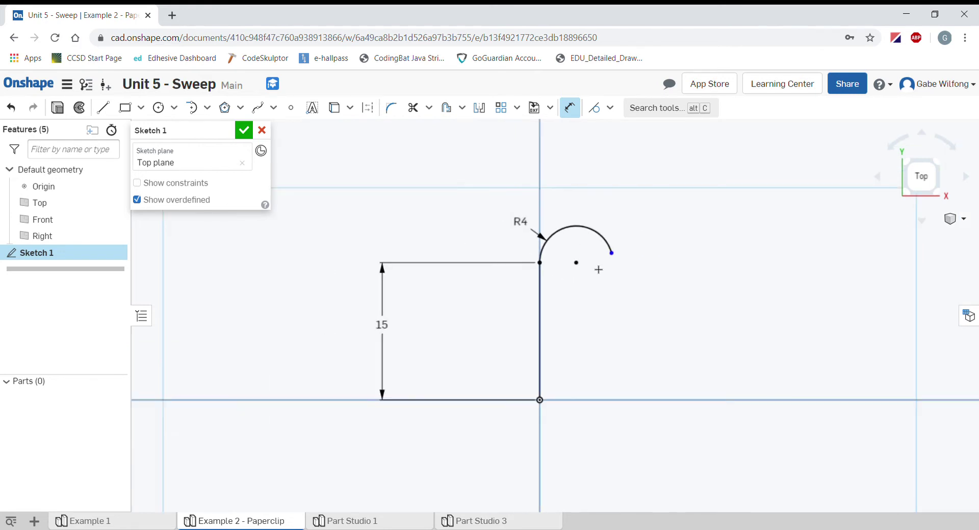
{"action": "key", "text": "Escape"}
Make the arc tangent to the line and its endpoint horizontal with its centre
{"action": "left_click", "coordinate": [540, 268]}
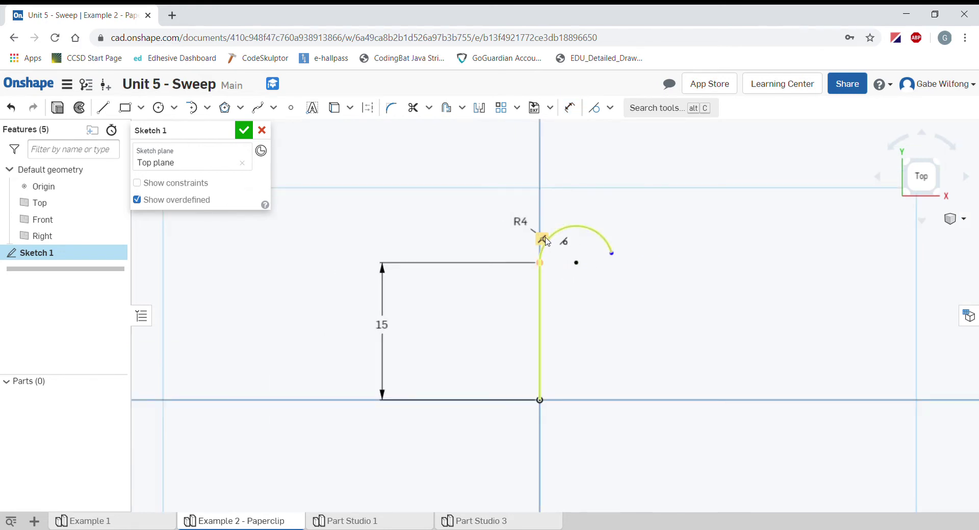
{"action": "left_click", "coordinate": [561, 231]}
{"action": "key", "text": "t"}
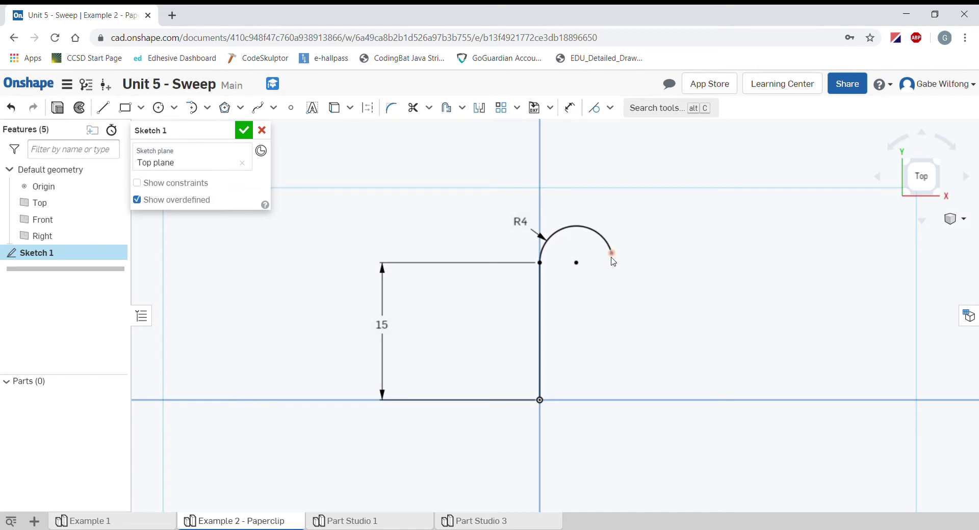
{"action": "left_click", "coordinate": [612, 255]}
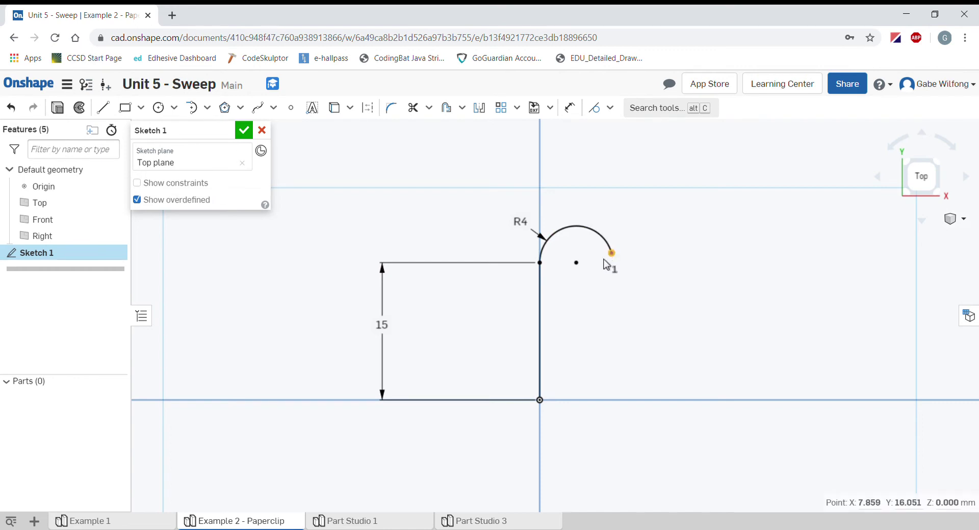
{"action": "left_click", "coordinate": [577, 263]}
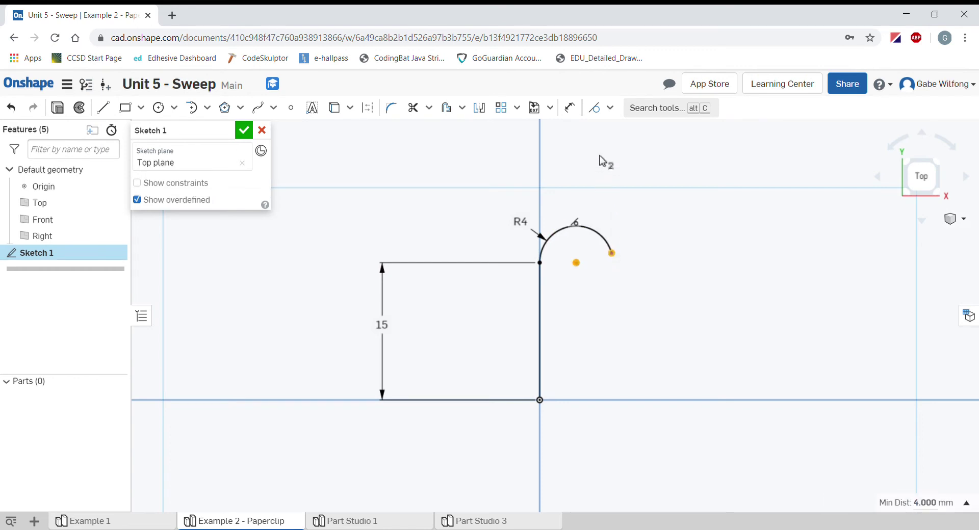
{"action": "left_click", "coordinate": [610, 107]}
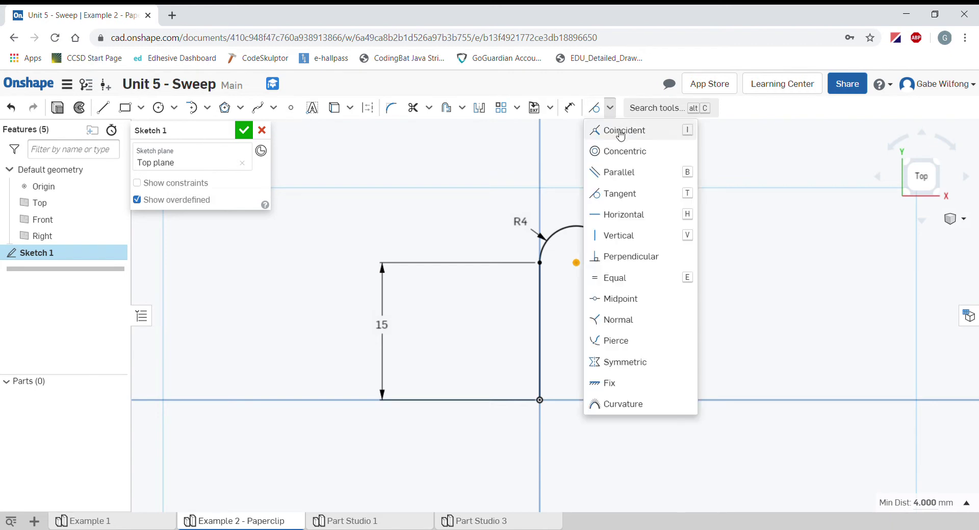
{"action": "left_click", "coordinate": [636, 215]}
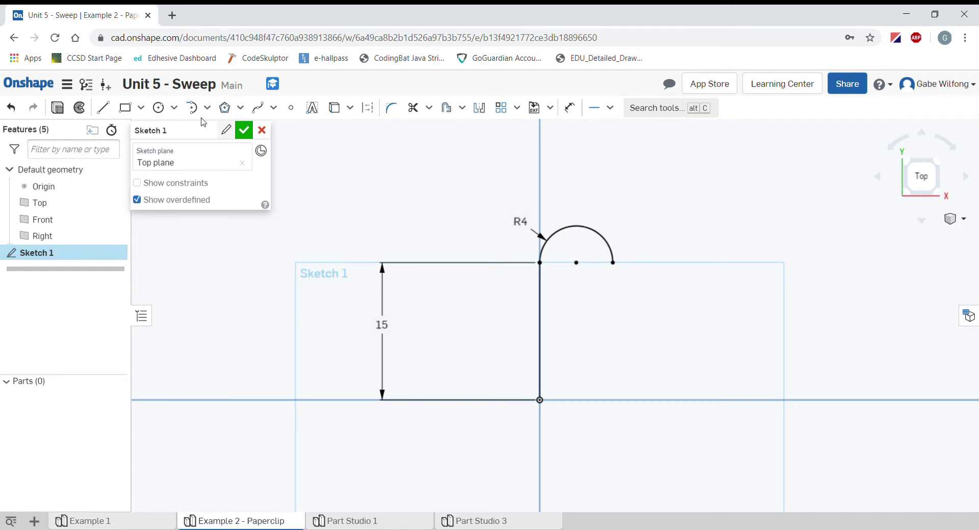
Draw a vertical line down from the arc's right end to below the horizontal axis
{"action": "left_click", "coordinate": [104, 109]}
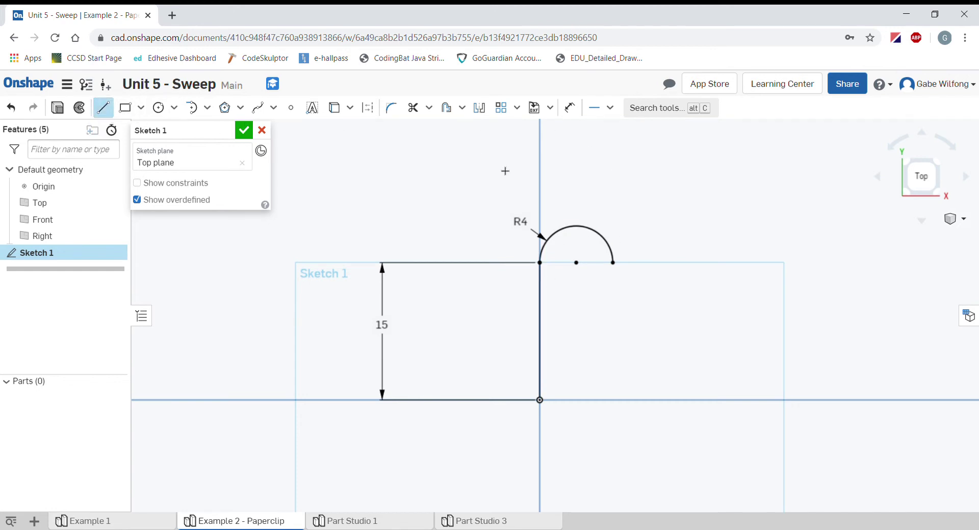
{"action": "left_click", "coordinate": [612, 263]}
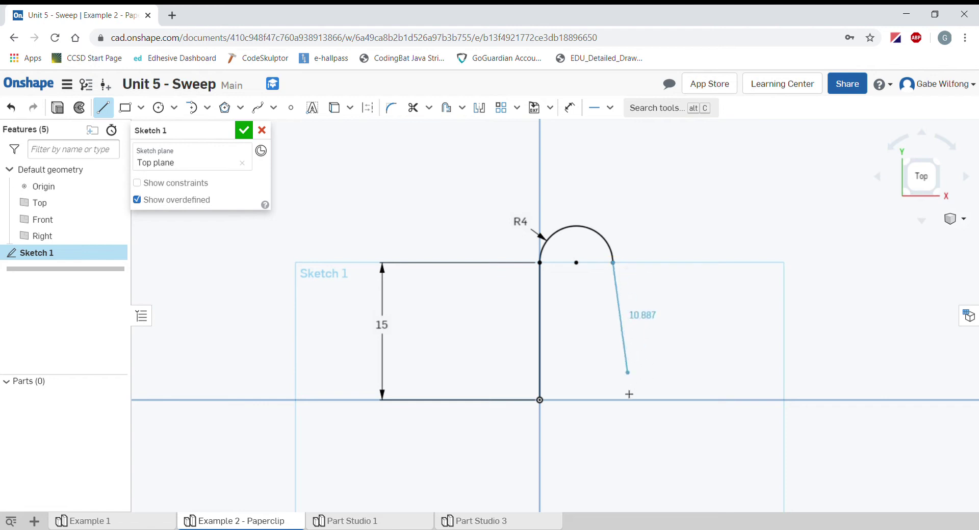
{"action": "left_click", "coordinate": [616, 425]}
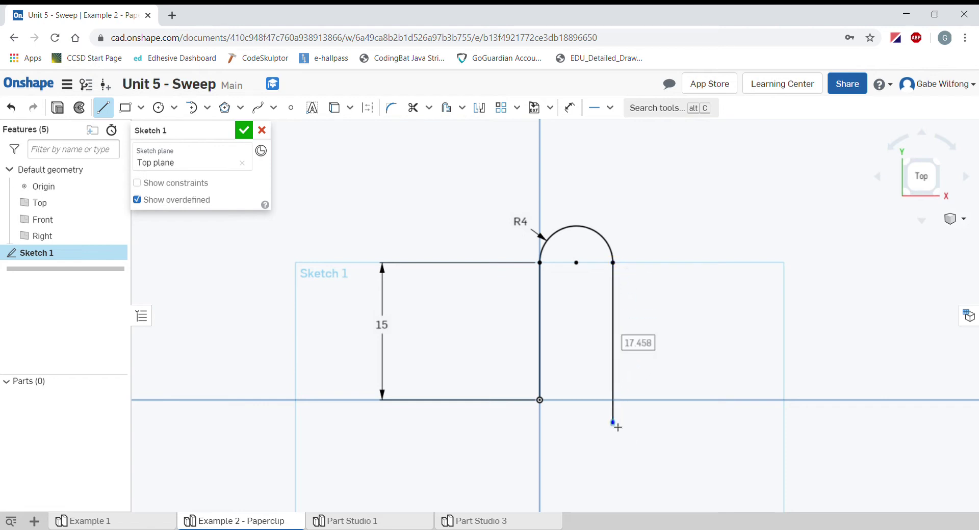
{"action": "key", "text": "Escape"}
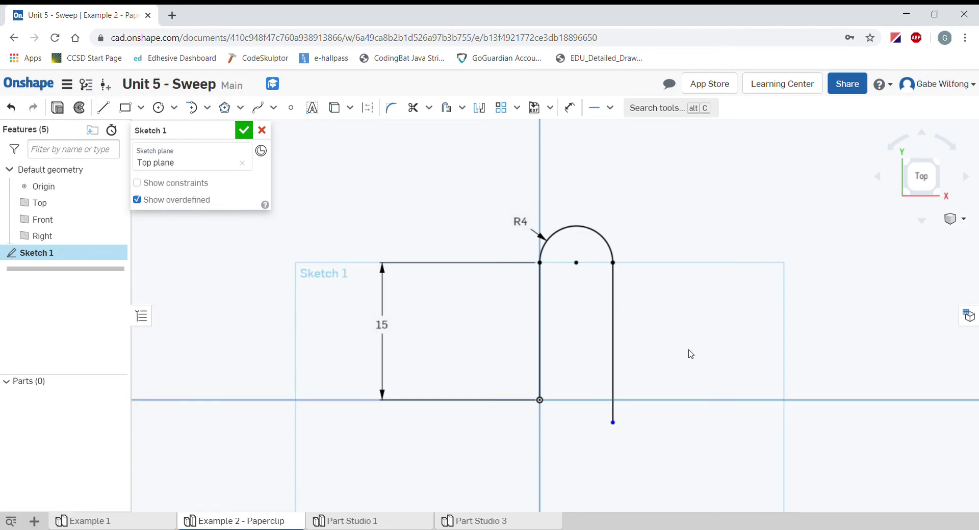
Dimension the right vertical line to 22 mm
{"action": "key", "text": "d"}
{"action": "left_click", "coordinate": [617, 348]}
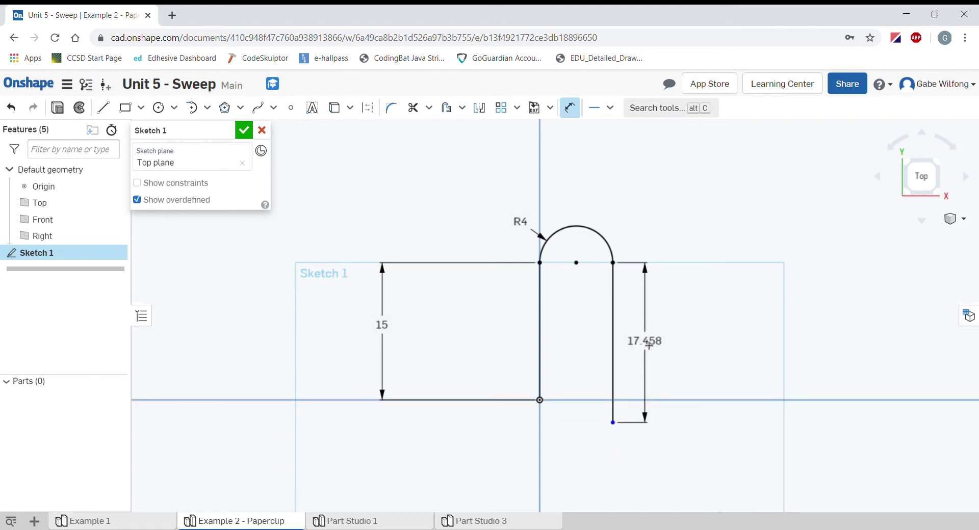
{"action": "left_click", "coordinate": [648, 346]}
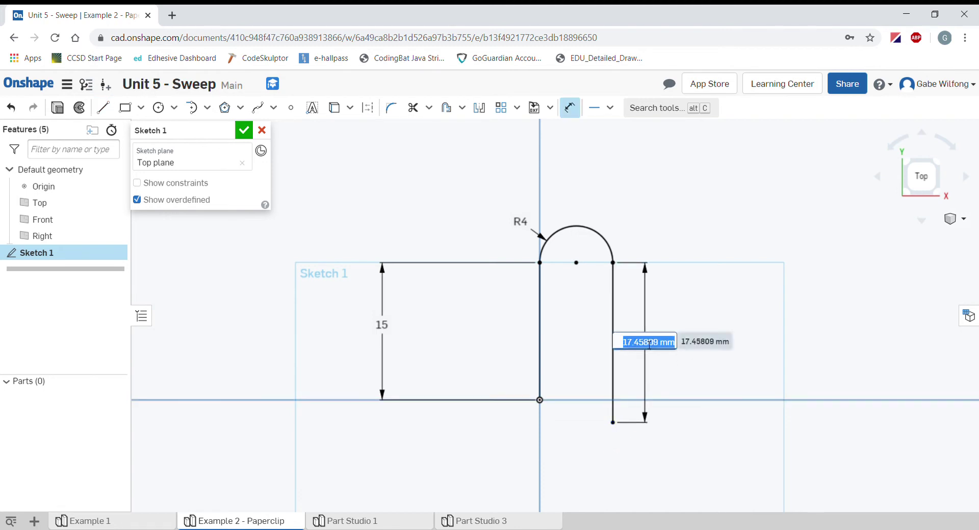
{"action": "type", "text": "22"}
{"action": "key", "text": "Return"}
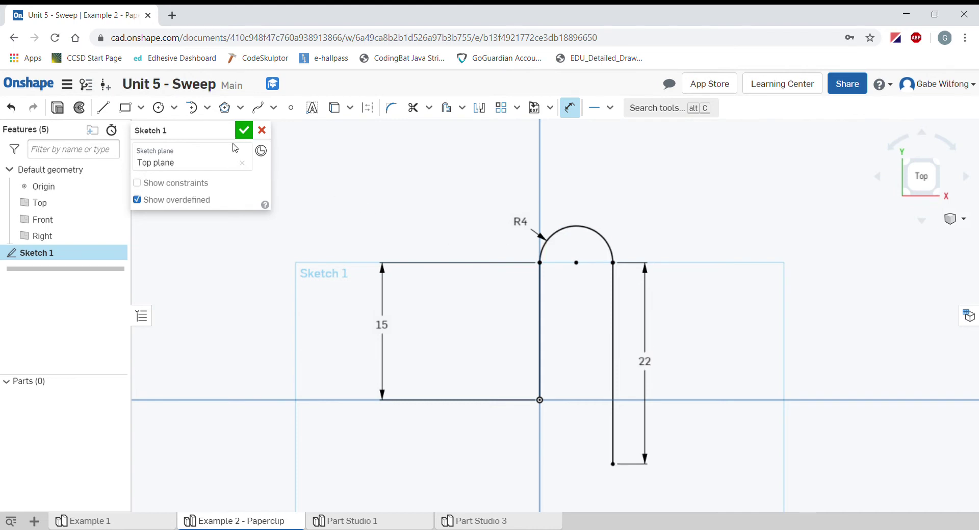
{"action": "left_click", "coordinate": [208, 109]}
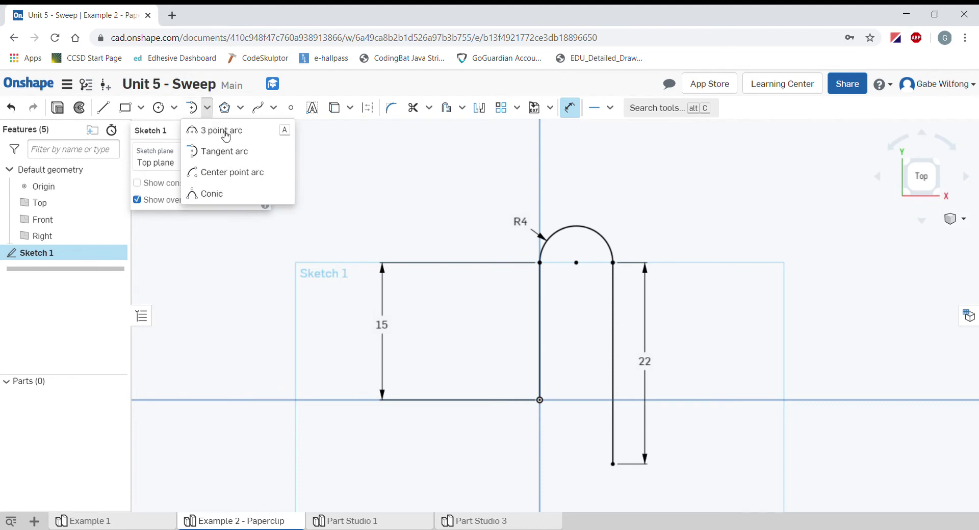
Draw a tangent arc from the 22 mm line's bottom end curving to the lower left
{"action": "left_click", "coordinate": [227, 156]}
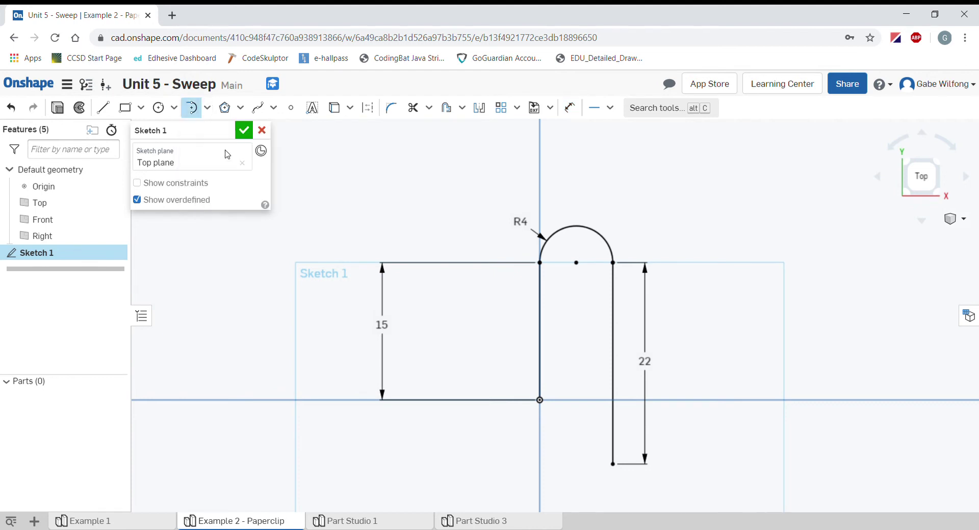
{"action": "left_click", "coordinate": [613, 464]}
{"action": "left_click", "coordinate": [510, 447]}
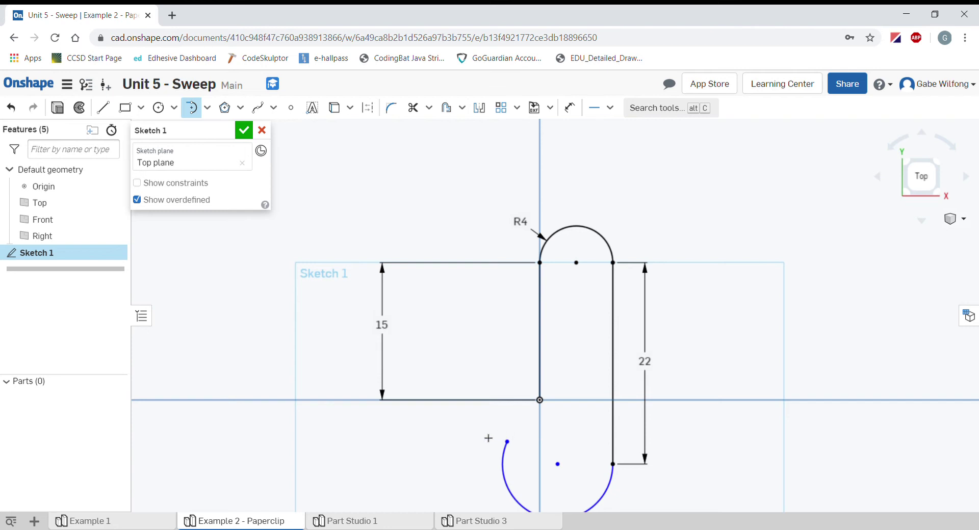
Constrain the lower arc's left endpoint horizontal with its centre
{"action": "key", "text": "Escape"}
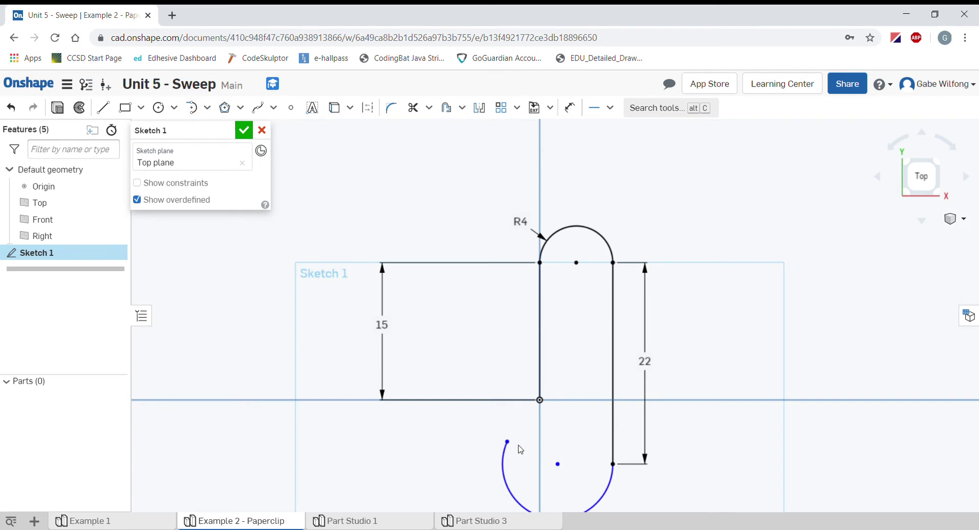
{"action": "left_click", "coordinate": [507, 442]}
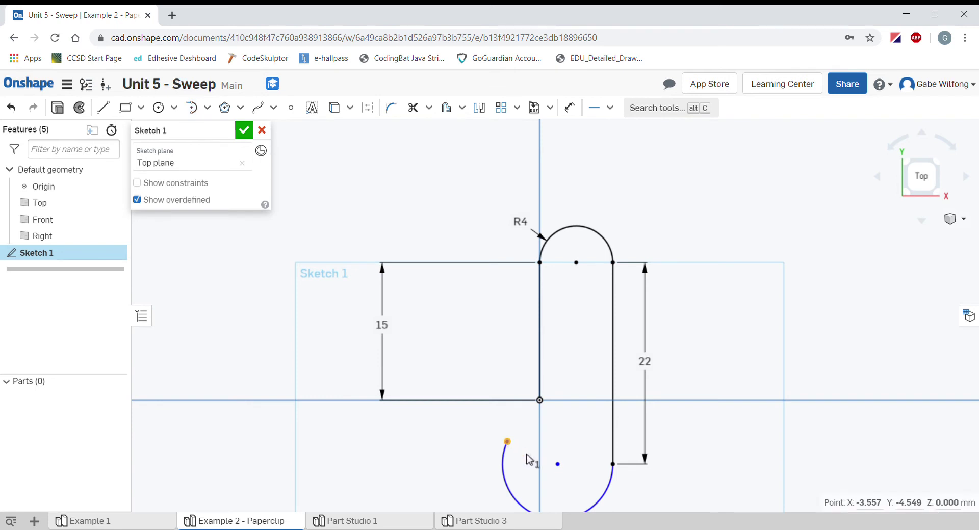
{"action": "left_click", "coordinate": [558, 464]}
{"action": "left_click", "coordinate": [610, 108]}
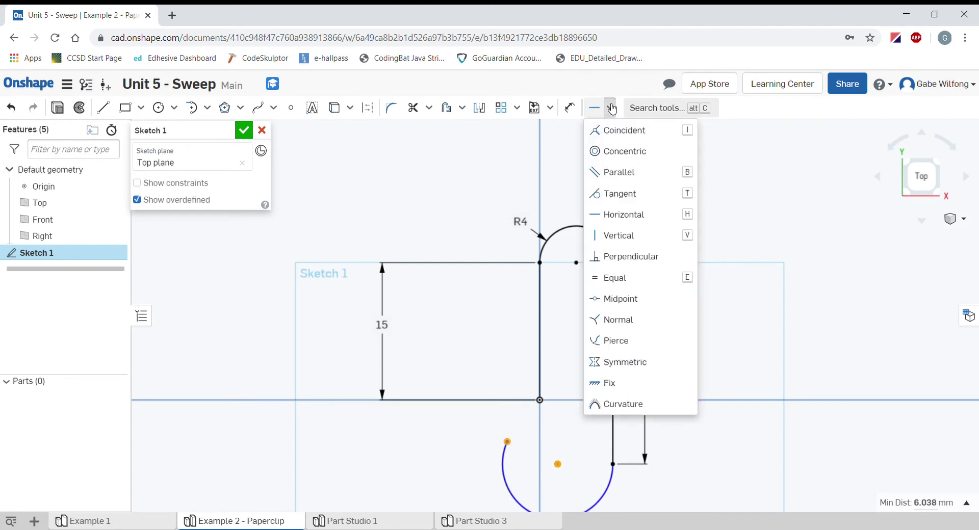
{"action": "left_click", "coordinate": [623, 215]}
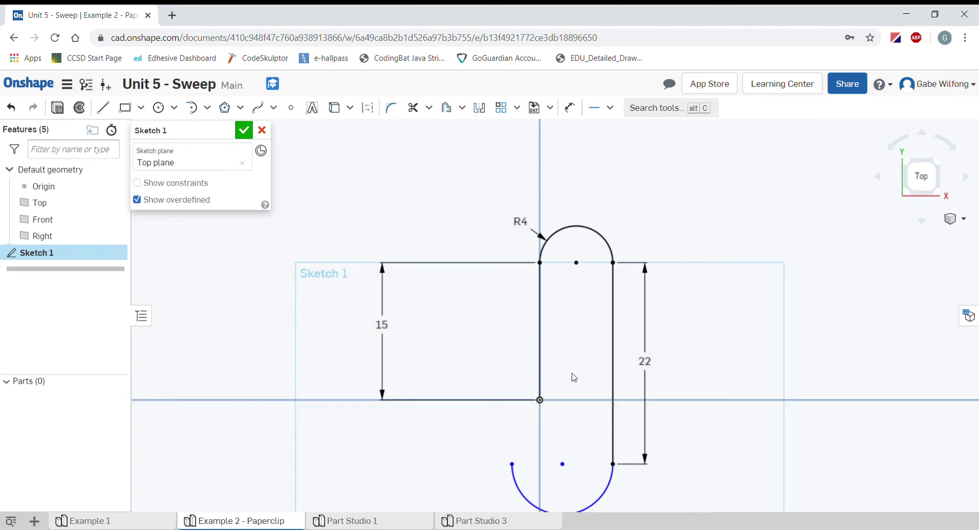
Dimension the lower arc's radius to 4.5 mm
{"action": "middle_click_drag", "start_coordinate": [581, 375], "coordinate": [589, 301]}
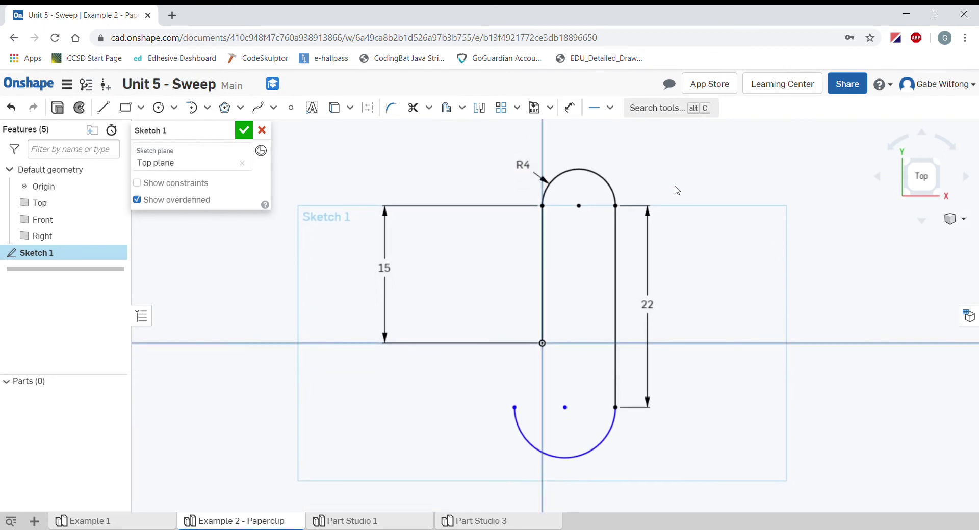
{"action": "left_click", "coordinate": [572, 108]}
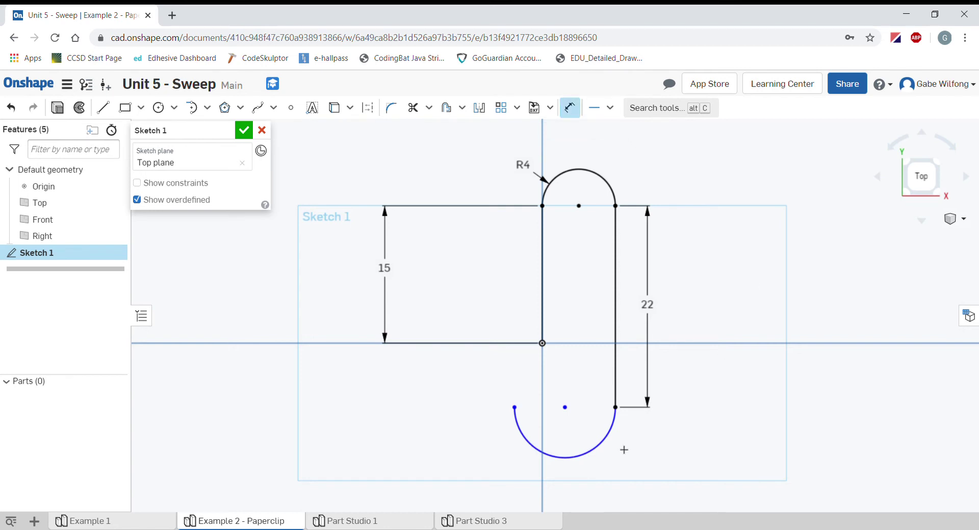
{"action": "left_click", "coordinate": [600, 455]}
{"action": "left_click", "coordinate": [621, 473]}
{"action": "type", "text": "4"}
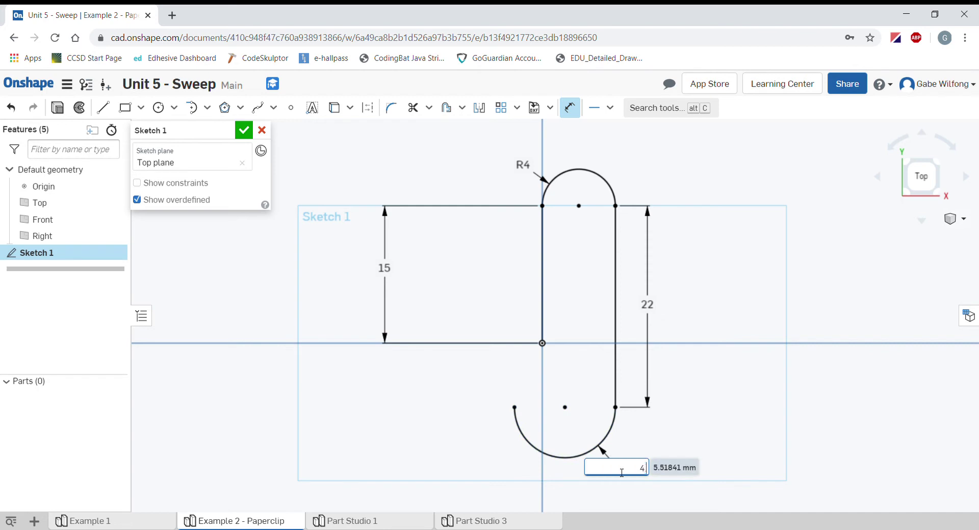
{"action": "type", "text": ".5"}
{"action": "key", "text": "Return"}
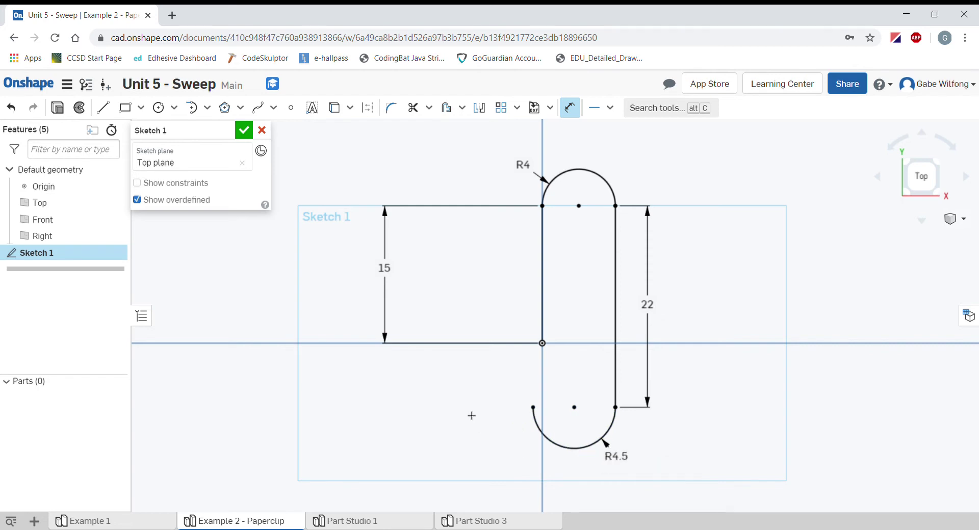
{"action": "key", "text": "Escape"}
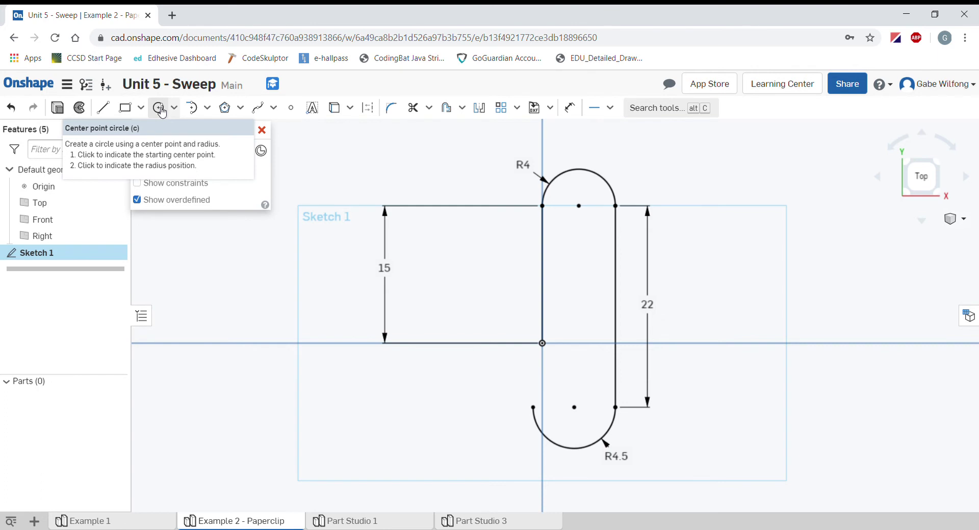
Draw a vertical line from the lower arc's left end up past the top arc
{"action": "left_click", "coordinate": [104, 108]}
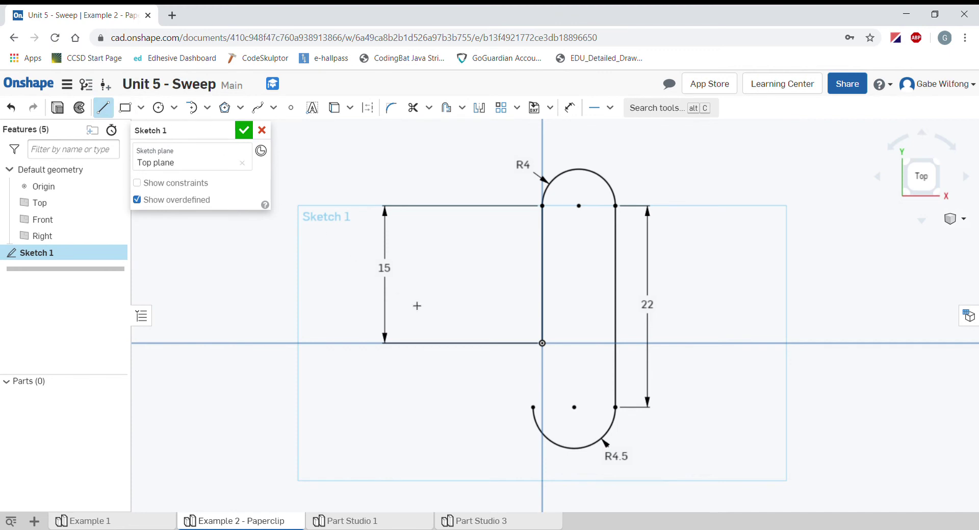
{"action": "left_click", "coordinate": [533, 408]}
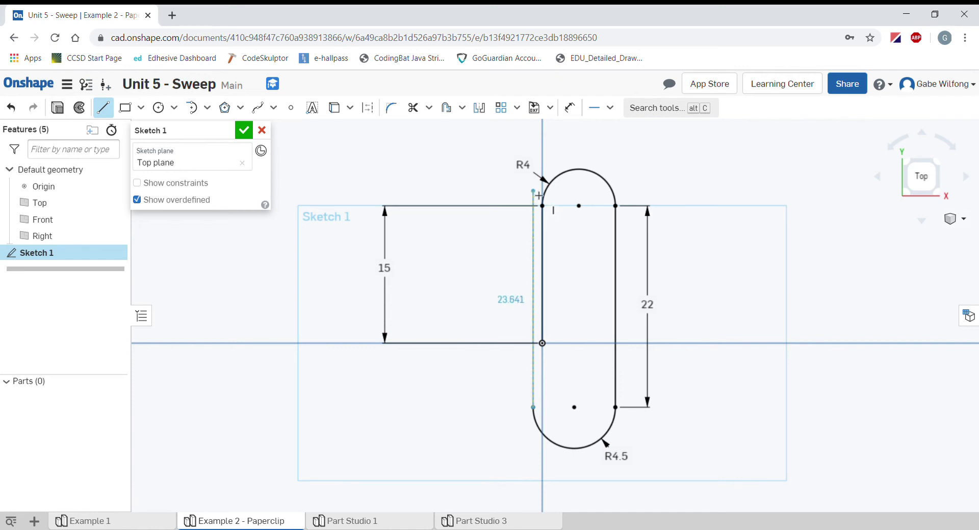
{"action": "left_click", "coordinate": [536, 153]}
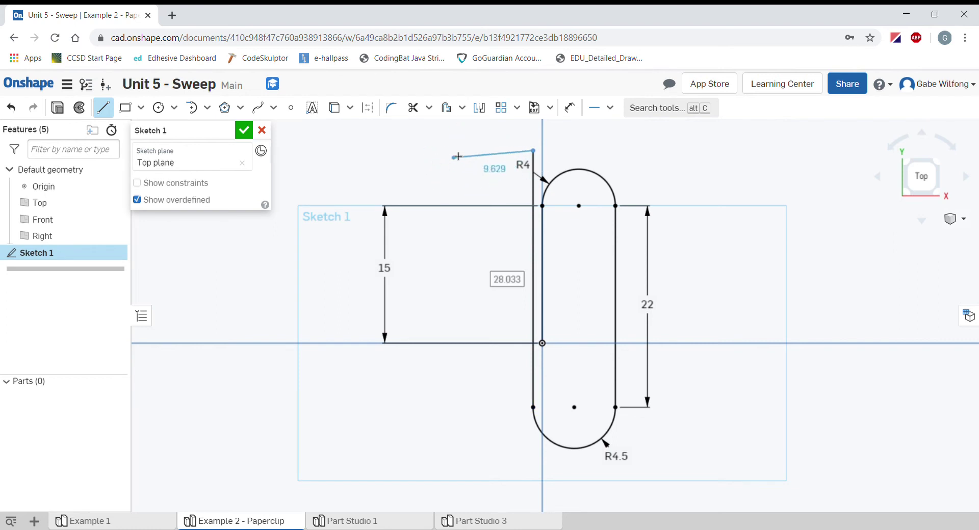
{"action": "key", "text": "Escape"}
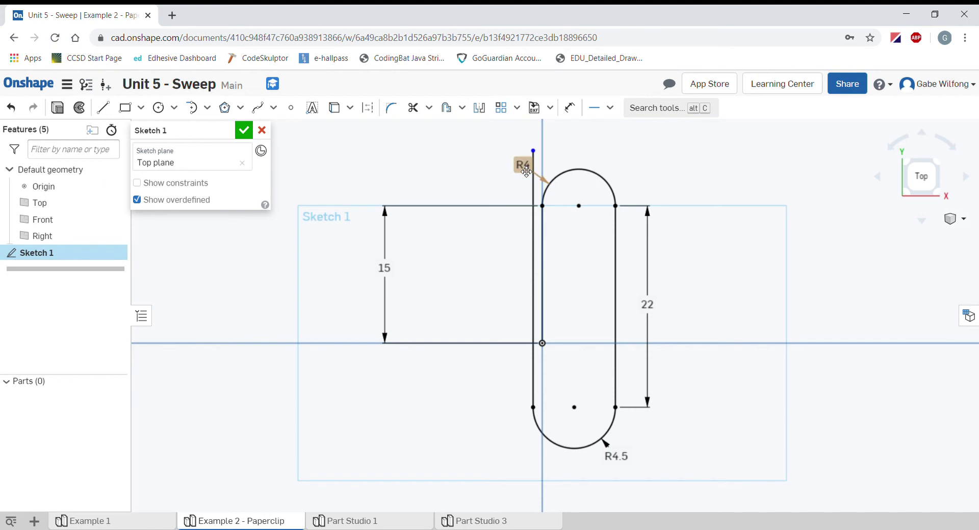
Reposition the R4 and 15 dimension labels and pull the left line's top end lower
{"action": "left_click_drag", "start_coordinate": [526, 171], "coordinate": [620, 157]}
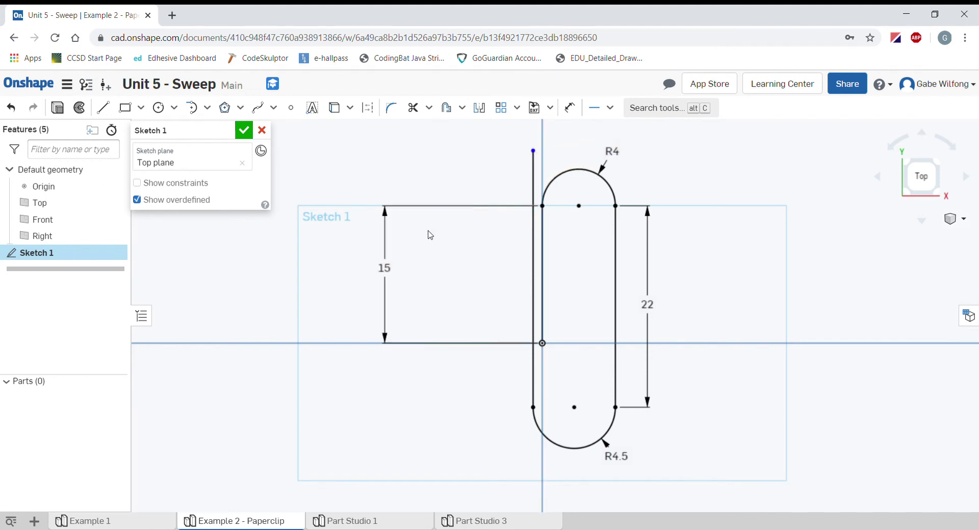
{"action": "left_click_drag", "start_coordinate": [385, 268], "coordinate": [574, 269]}
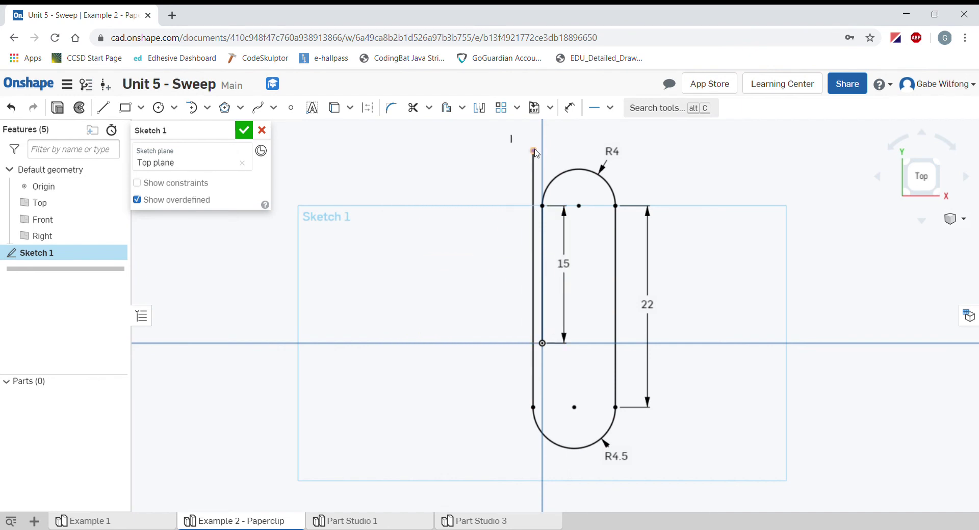
{"action": "mouse_move", "coordinate": [532, 150]}
{"action": "left_mouse_down"}
{"action": "mouse_move", "coordinate": [533, 204]}
{"action": "mouse_move", "coordinate": [531, 156]}
{"action": "left_mouse_up"}
Dimension the long left vertical line to 31 mm
{"action": "key", "text": "d"}
{"action": "left_click", "coordinate": [533, 242]}
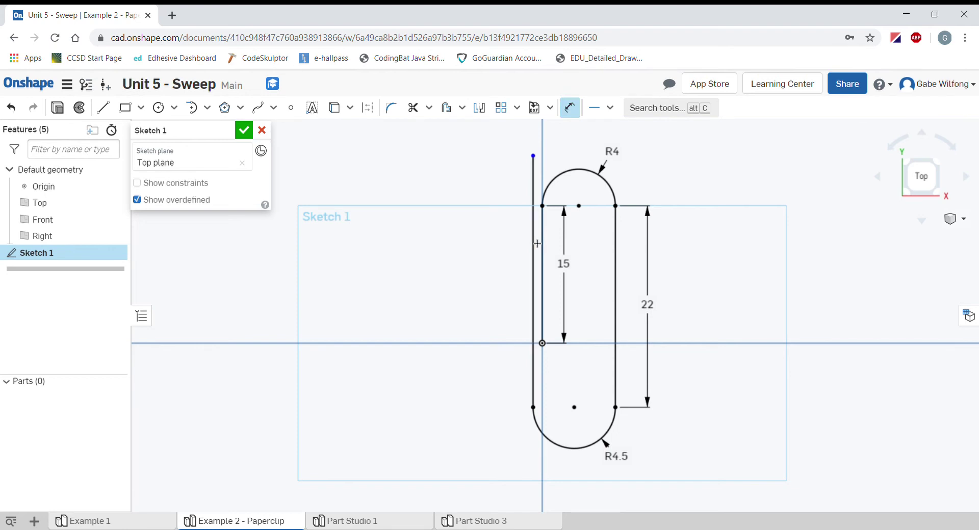
{"action": "left_click", "coordinate": [496, 259]}
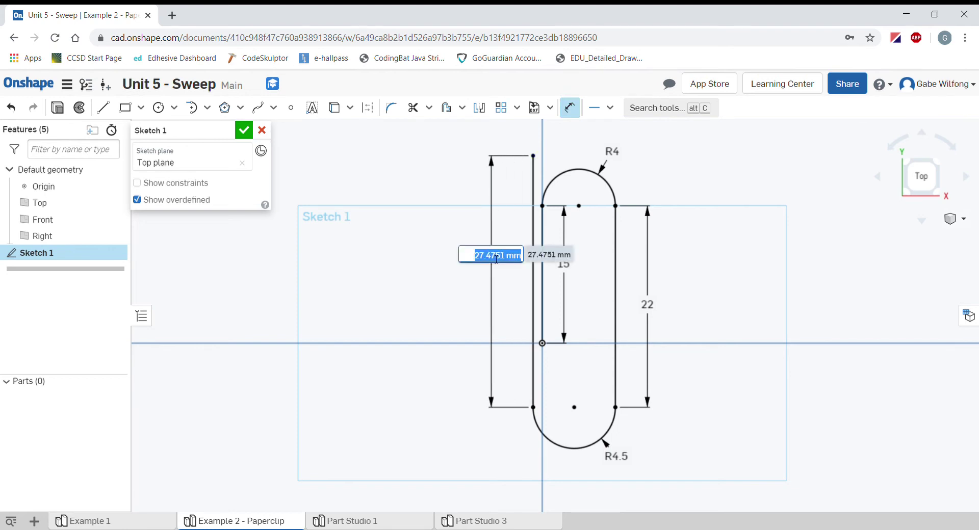
{"action": "type", "text": "31"}
{"action": "key", "text": "Return"}
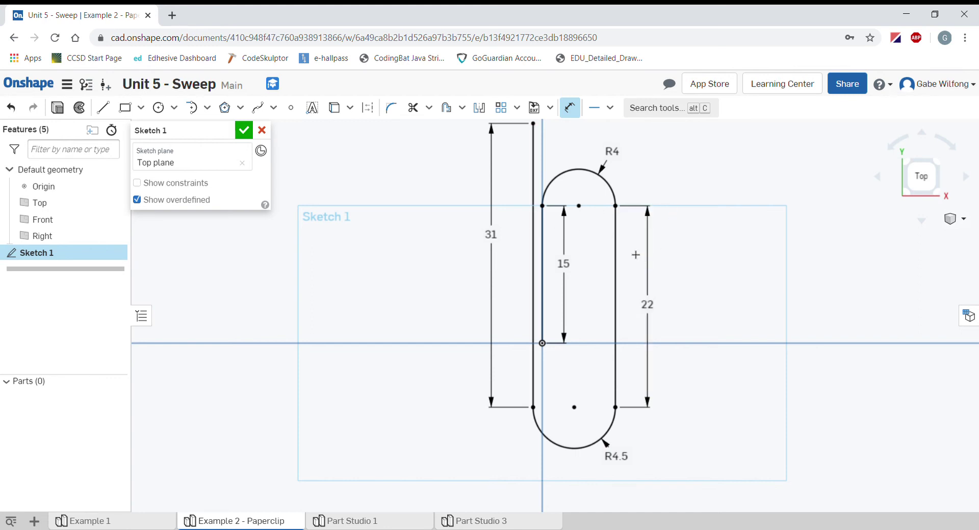
Draw a tangent arc from the left line's top curving over to the right
{"action": "scroll", "coordinate": [631, 242], "scroll_direction": "down", "scroll_amount": 1}
{"action": "scroll", "coordinate": [631, 242], "scroll_direction": "down", "scroll_amount": 1}
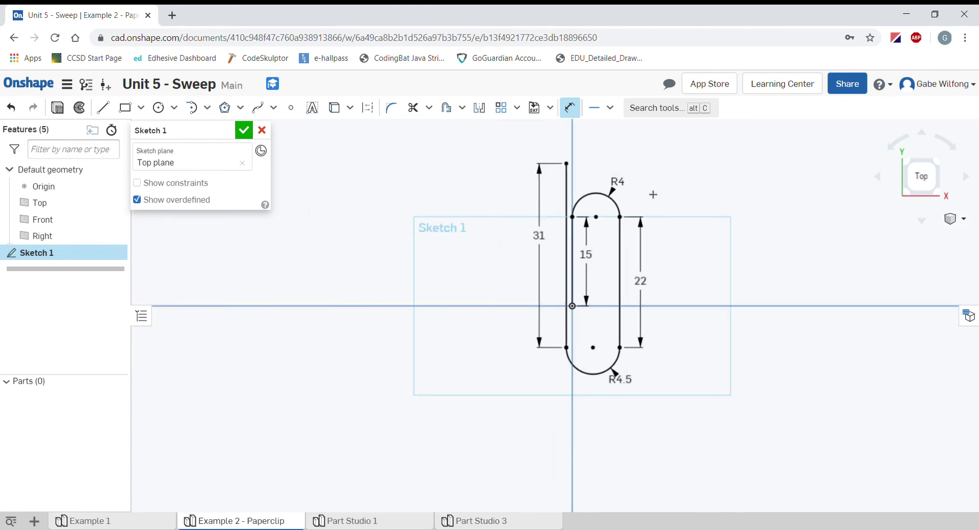
{"action": "middle_click_drag", "start_coordinate": [653, 194], "coordinate": [615, 220]}
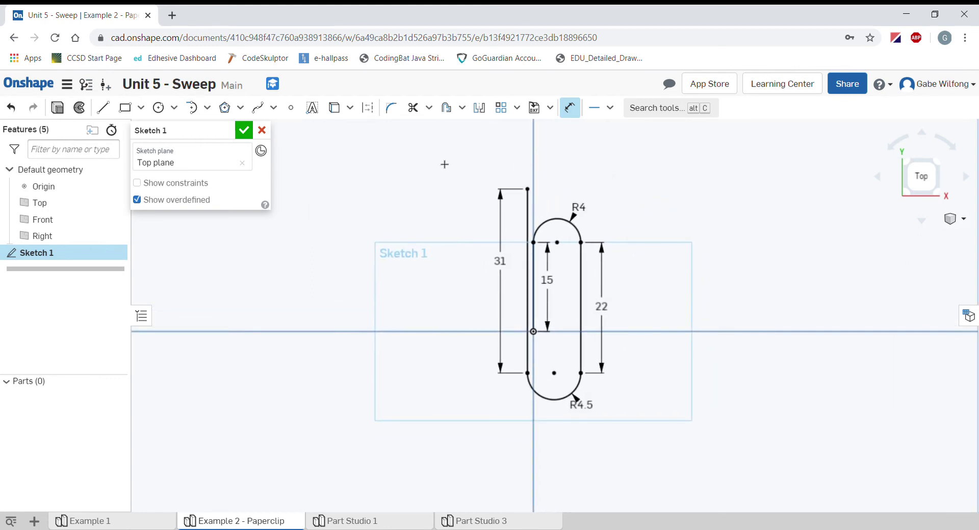
{"action": "left_click", "coordinate": [195, 109]}
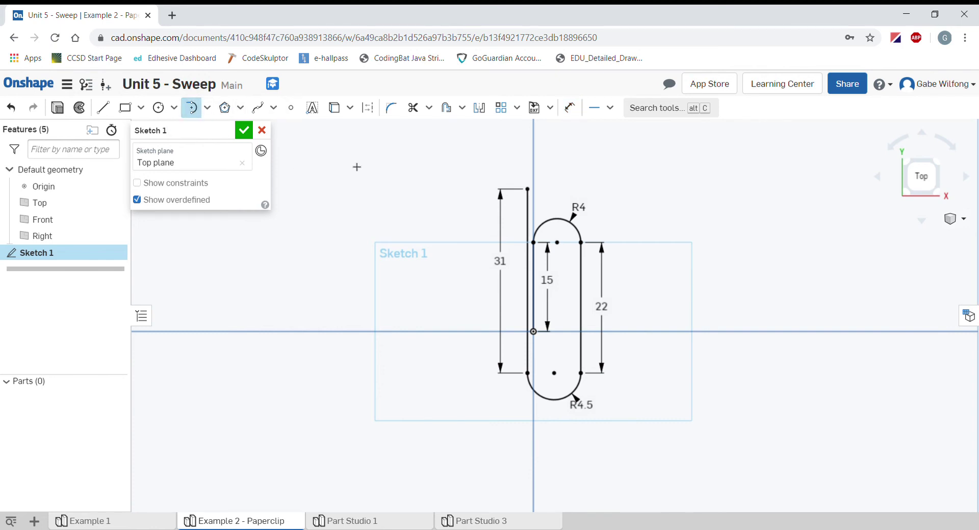
{"action": "left_click", "coordinate": [527, 189]}
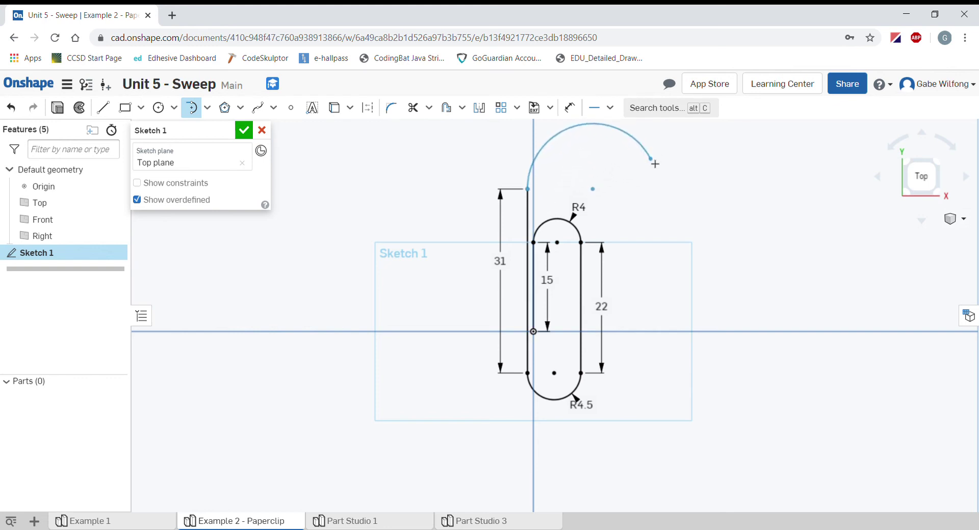
{"action": "left_click", "coordinate": [651, 160]}
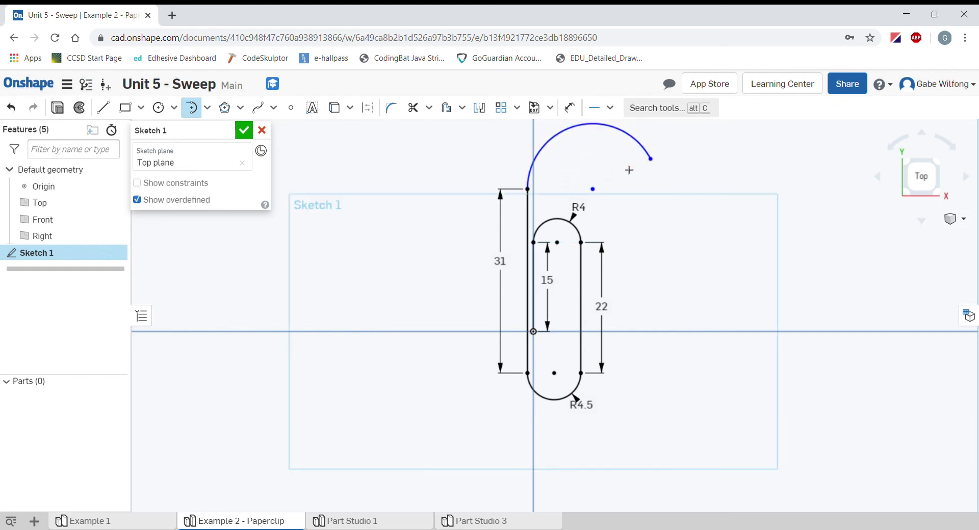
{"action": "key", "text": "Escape"}
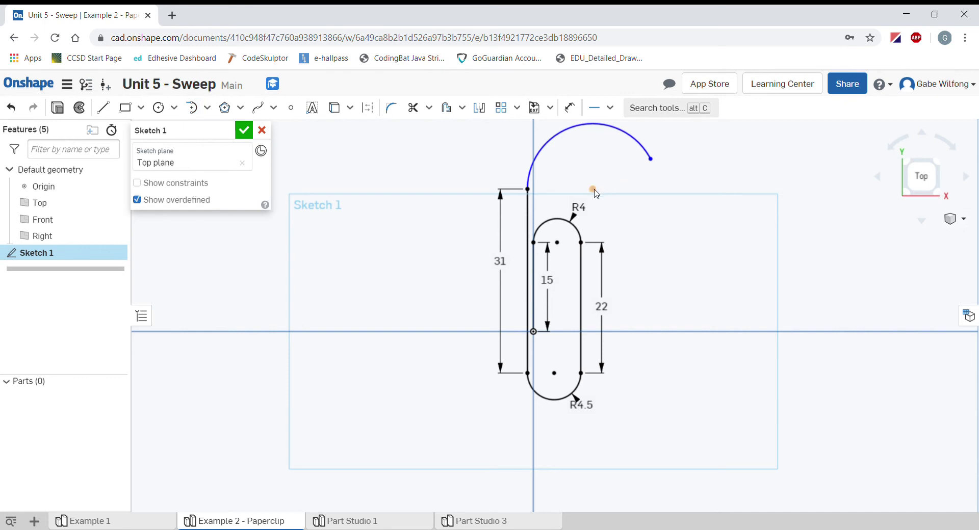
Constrain the new arc's endpoint horizontal with its centre
{"action": "key", "text": "d"}
{"action": "key", "text": "Escape"}
{"action": "left_click", "coordinate": [651, 159]}
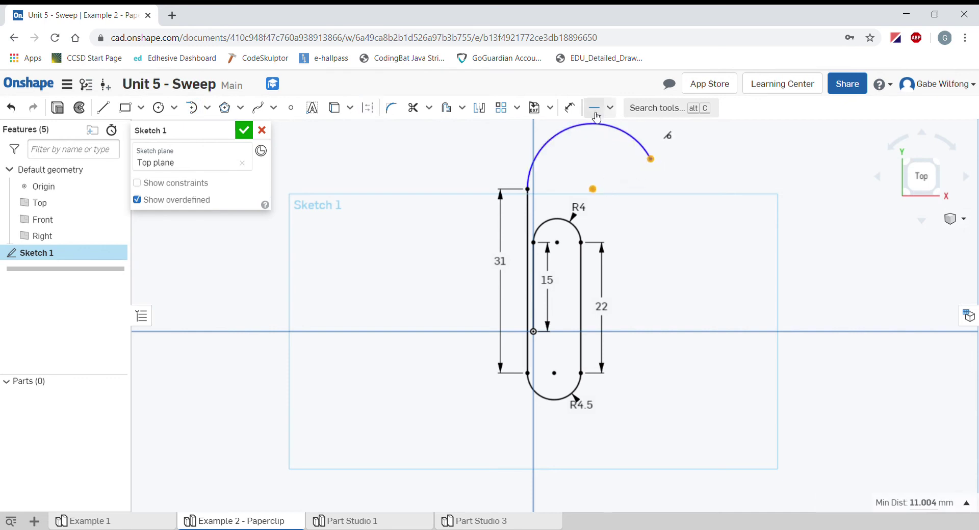
{"action": "left_click", "coordinate": [614, 111]}
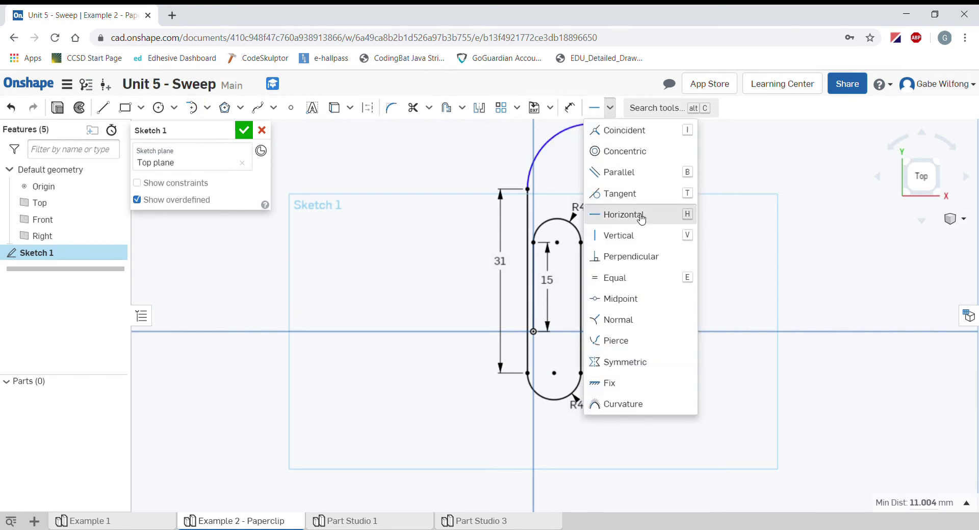
{"action": "left_click", "coordinate": [637, 216]}
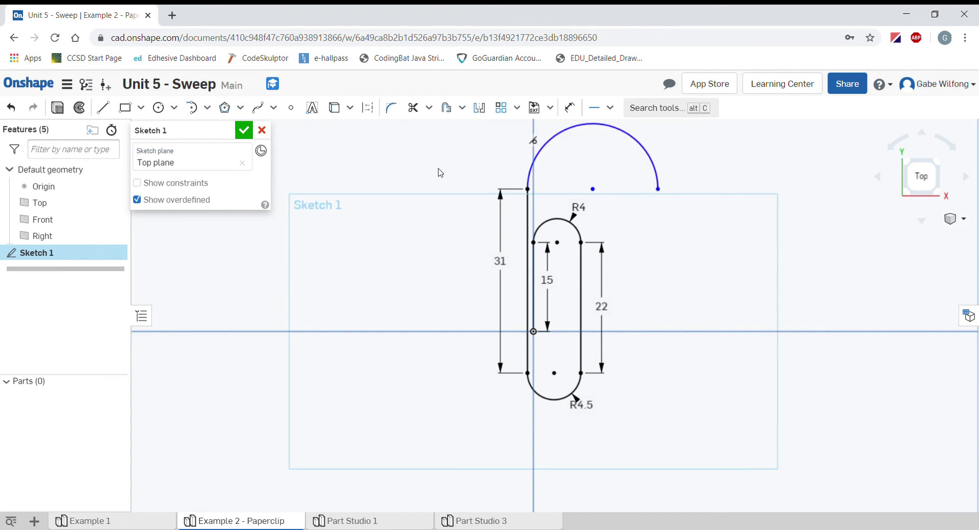
Dimension the top arc's radius to 5 mm
{"action": "key", "text": "d"}
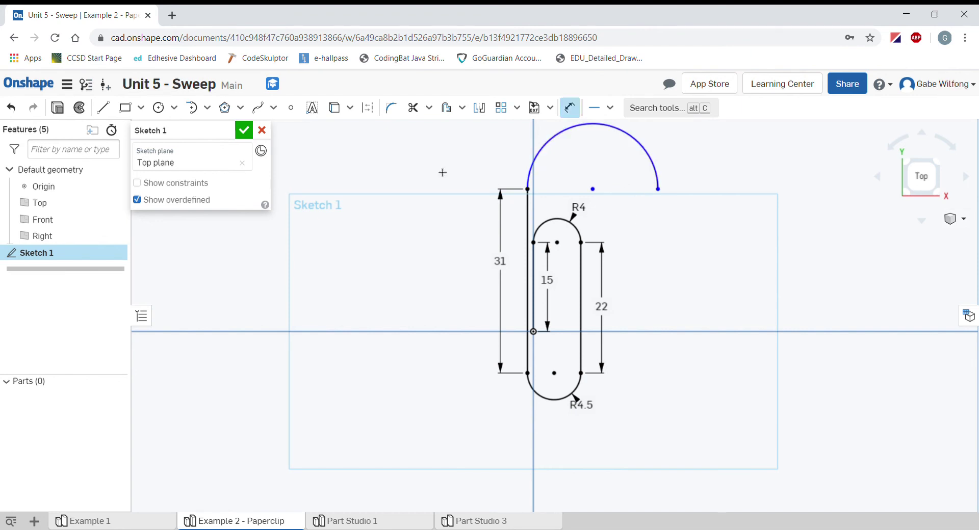
{"action": "left_click", "coordinate": [548, 151]}
{"action": "left_click", "coordinate": [481, 148]}
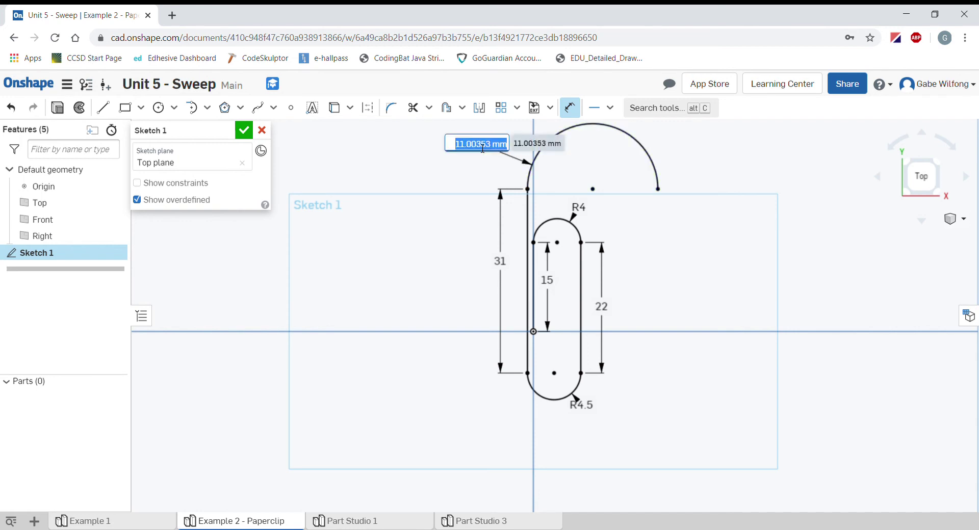
{"action": "type", "text": "5"}
{"action": "key", "text": "Return"}
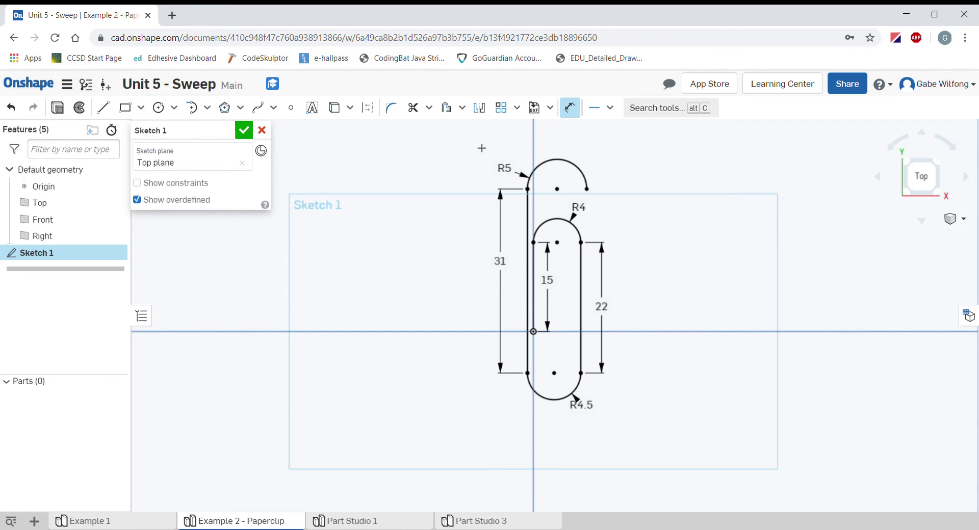
{"action": "key", "text": "Escape"}
Draw a vertical line down from the R5 arc's right endpoint
{"action": "left_click", "coordinate": [103, 107]}
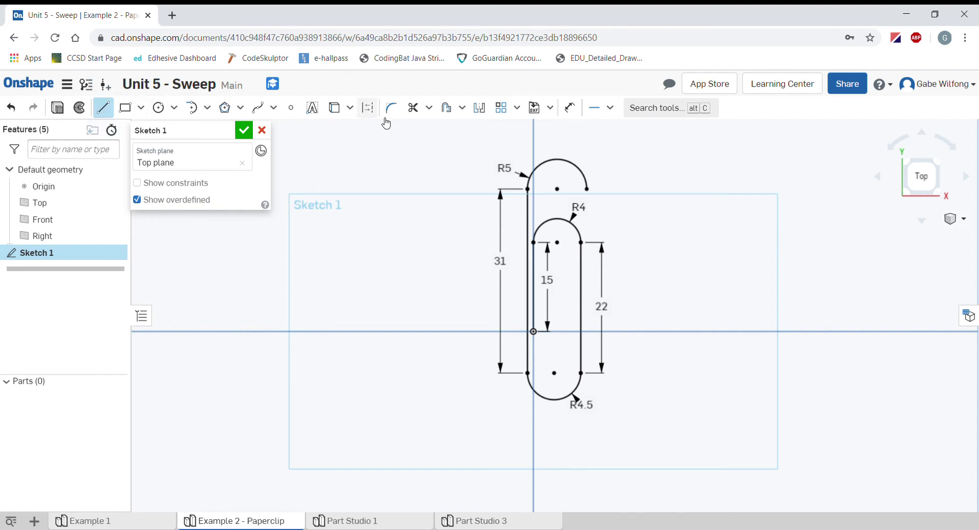
{"action": "left_click", "coordinate": [587, 189]}
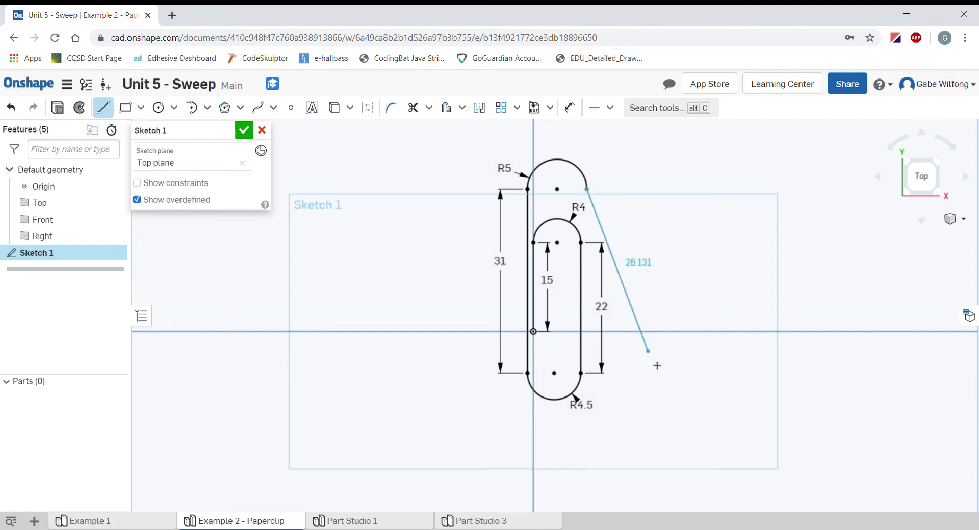
{"action": "left_click", "coordinate": [589, 438]}
{"action": "key", "text": "Escape"}
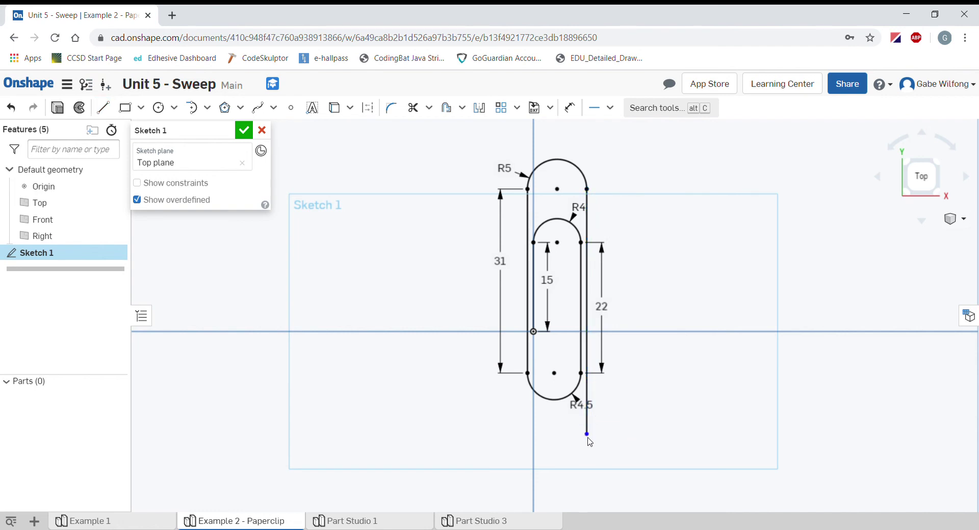
{"action": "mouse_move", "coordinate": [587, 435]}
{"action": "left_mouse_down"}
{"action": "mouse_move", "coordinate": [590, 306]}
{"action": "mouse_move", "coordinate": [590, 424]}
{"action": "left_mouse_up"}
Dimension the vertical line to 24 mm and accept Sketch 1
{"action": "key", "text": "u"}
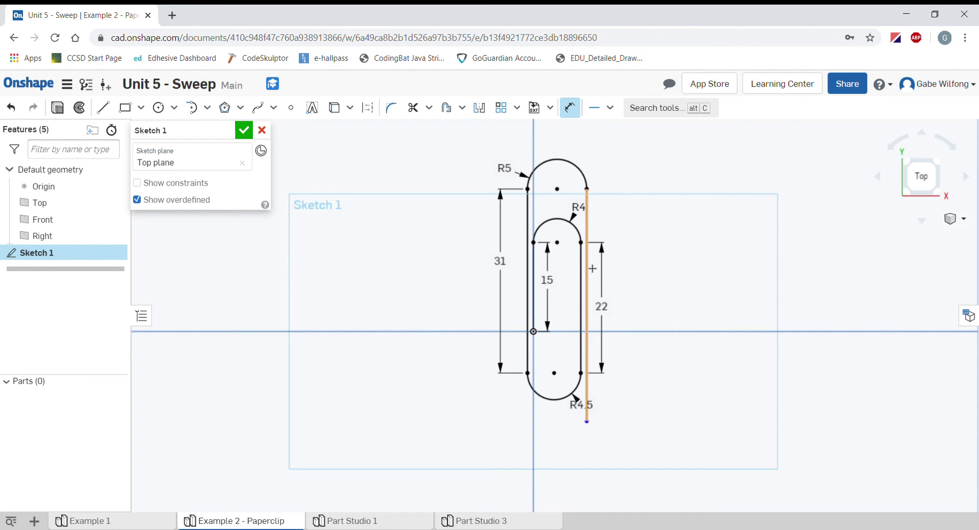
{"action": "left_click", "coordinate": [588, 269]}
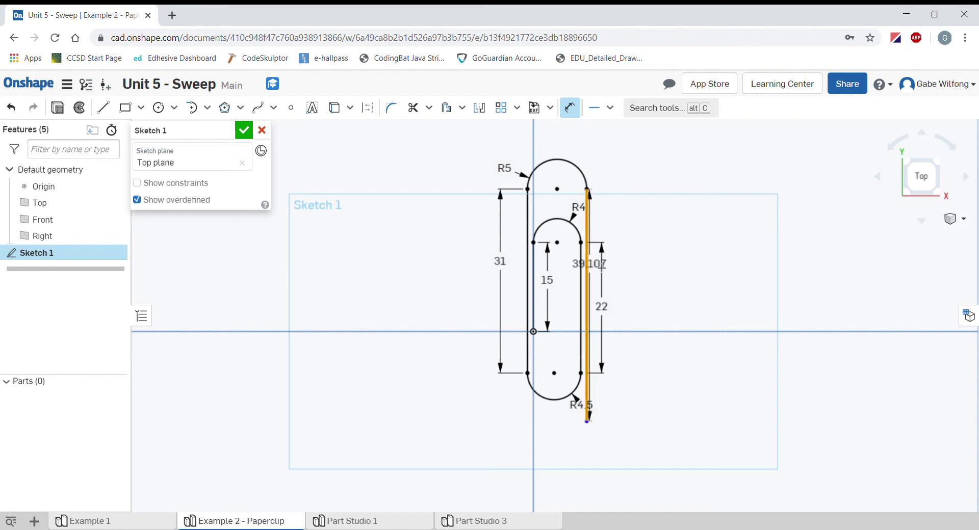
{"action": "left_click", "coordinate": [687, 263]}
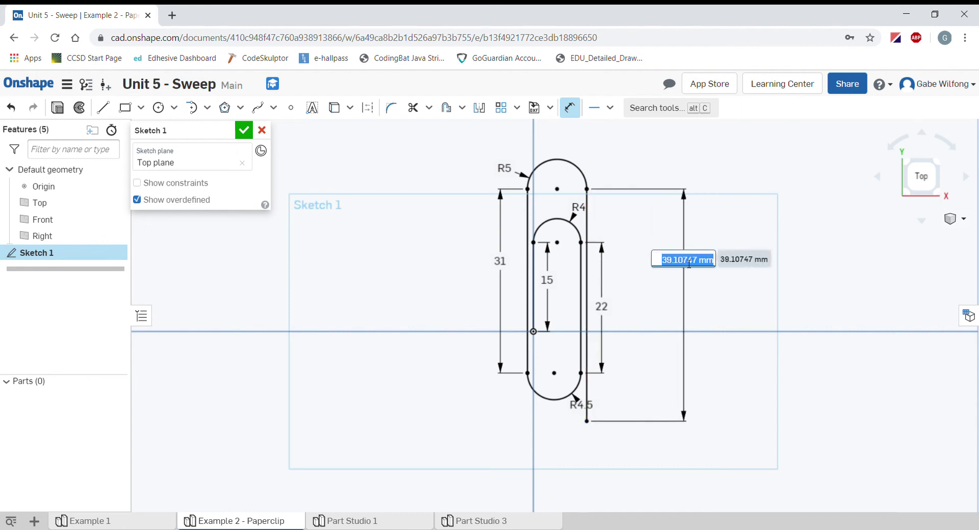
{"action": "type", "text": "24"}
{"action": "key", "text": "Return"}
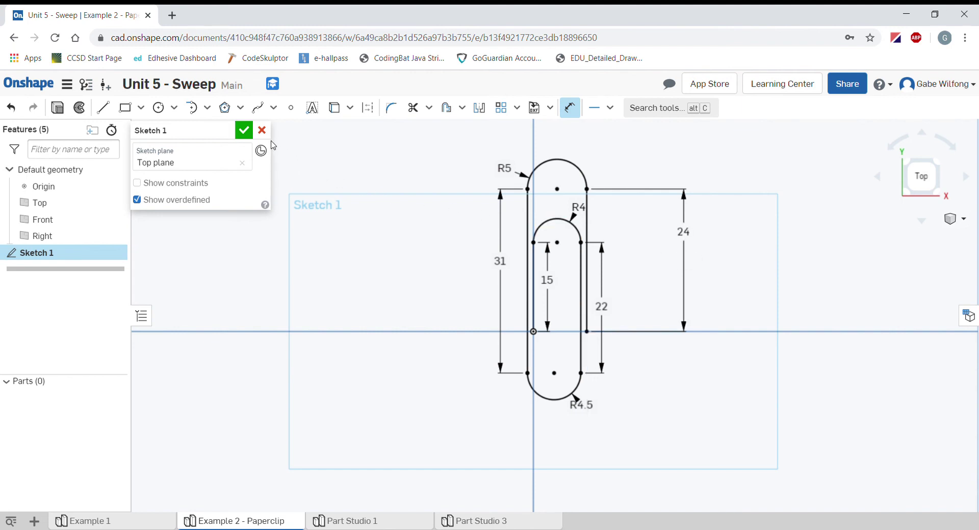
{"action": "left_click", "coordinate": [243, 131]}
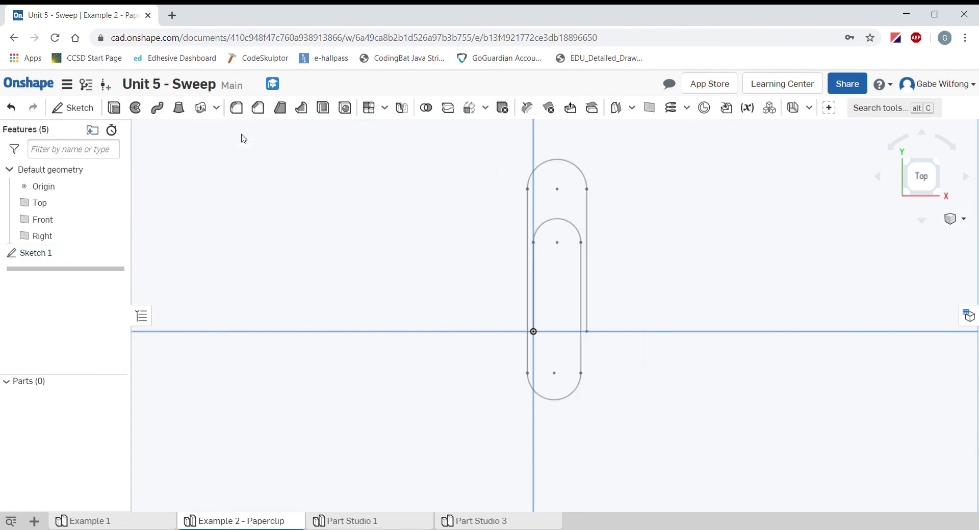
Switch to the Trimetric view and frame the paperclip sketch among the planes
{"action": "left_click", "coordinate": [960, 218]}
{"action": "left_click", "coordinate": [930, 265]}
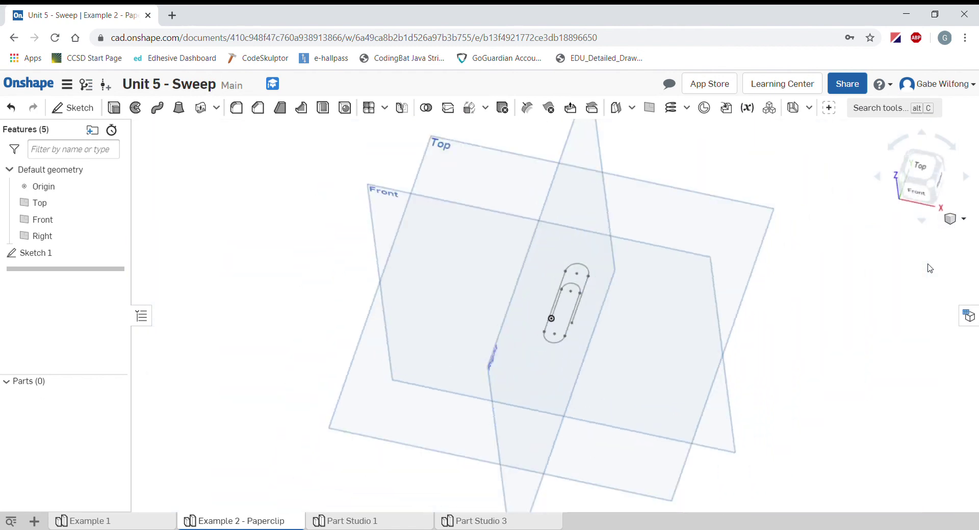
{"action": "scroll", "coordinate": [566, 320], "scroll_direction": "up", "scroll_amount": 5}
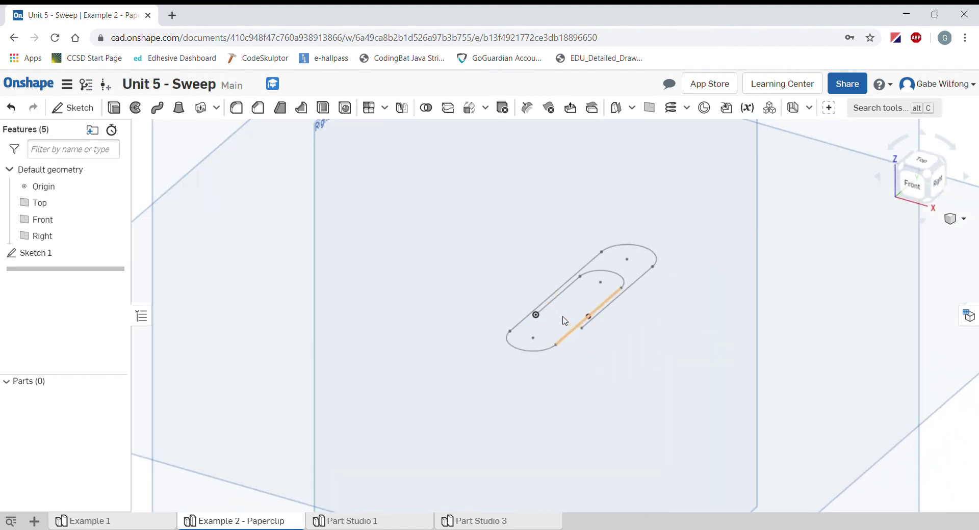
{"action": "scroll", "coordinate": [671, 340], "scroll_direction": "down", "scroll_amount": 3}
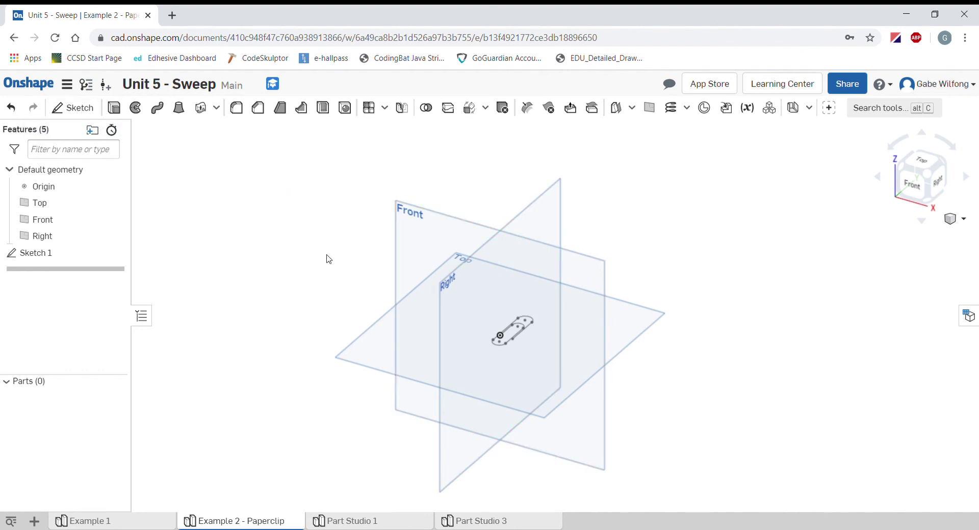
Start Sketch 2 on the Front plane and zoom in on the path's inner end point
{"action": "left_click", "coordinate": [81, 110]}
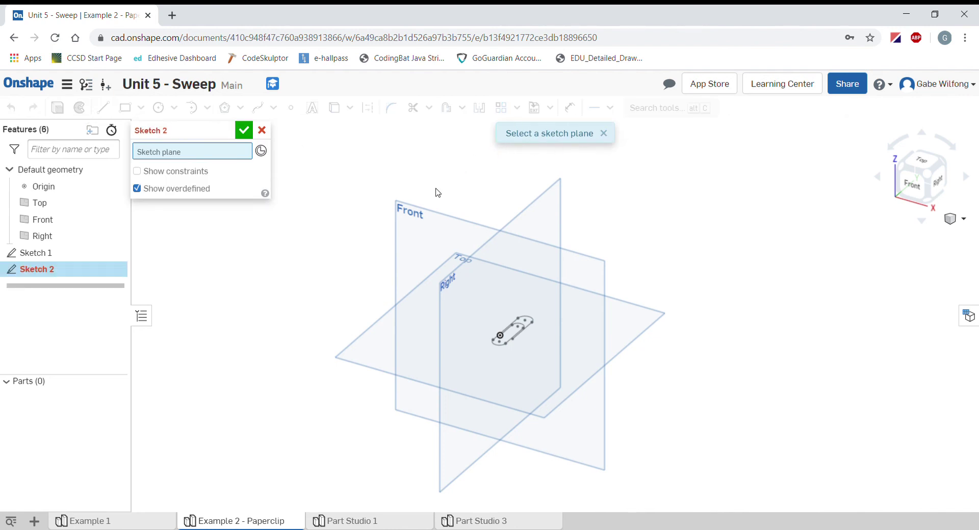
{"action": "scroll", "coordinate": [500, 326], "scroll_direction": "up", "scroll_amount": 5}
{"action": "scroll", "coordinate": [500, 323], "scroll_direction": "down", "scroll_amount": 6}
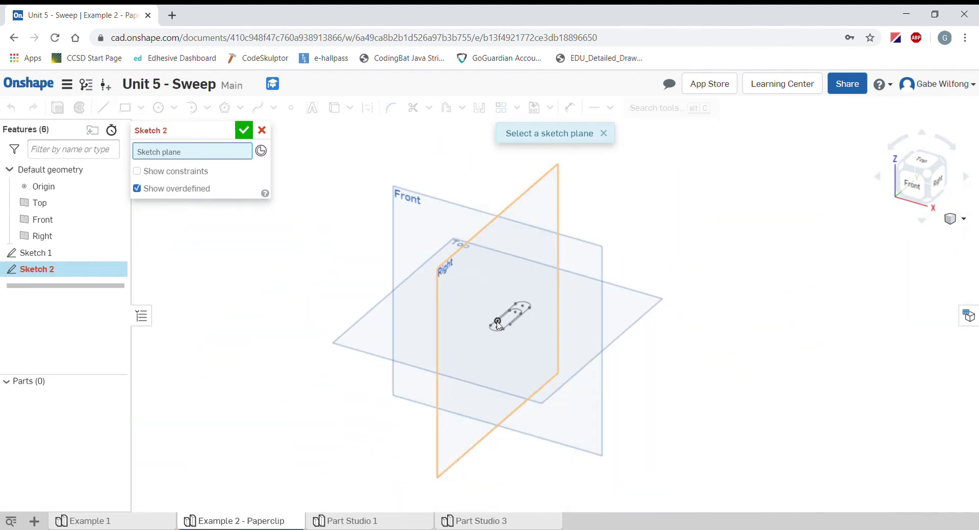
{"action": "left_click", "coordinate": [410, 205]}
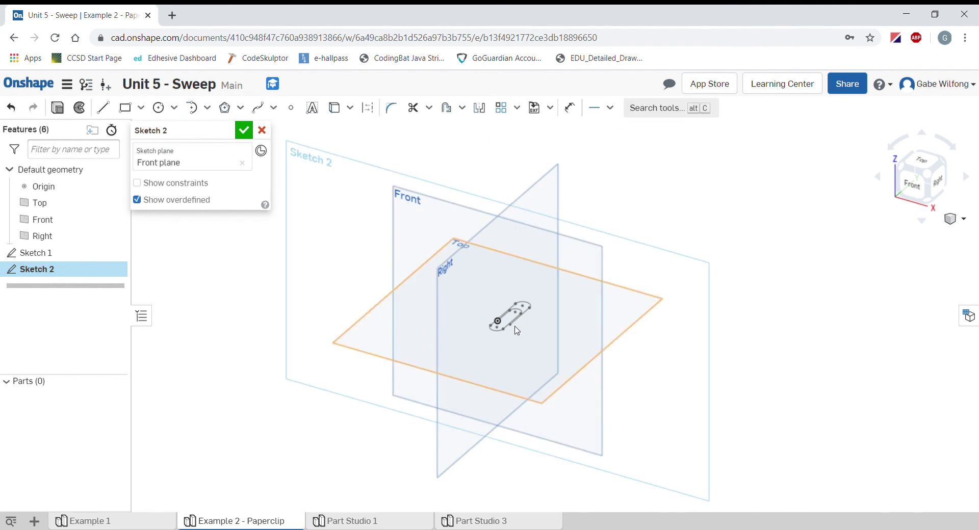
{"action": "scroll", "coordinate": [498, 327], "scroll_direction": "up", "scroll_amount": 5}
{"action": "scroll", "coordinate": [498, 328], "scroll_direction": "up", "scroll_amount": 3}
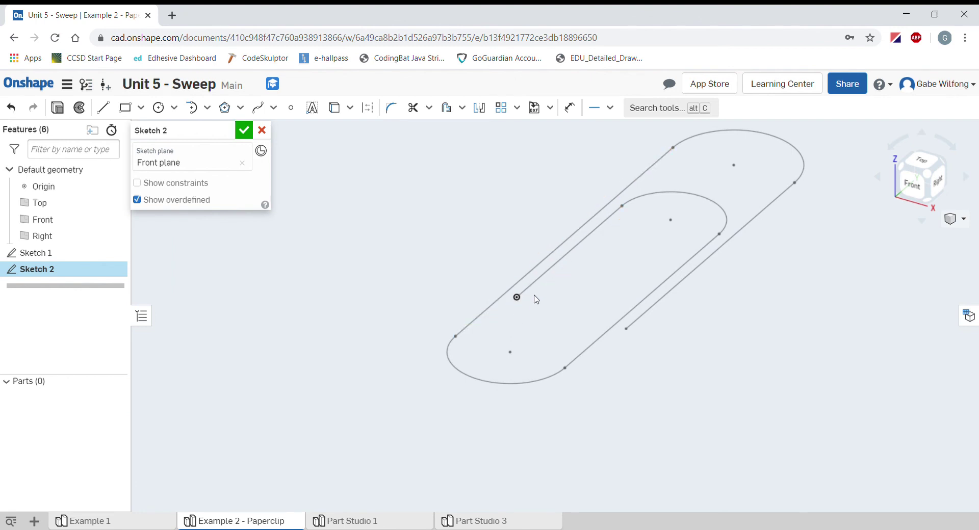
{"action": "scroll", "coordinate": [537, 289], "scroll_direction": "down", "scroll_amount": 5}
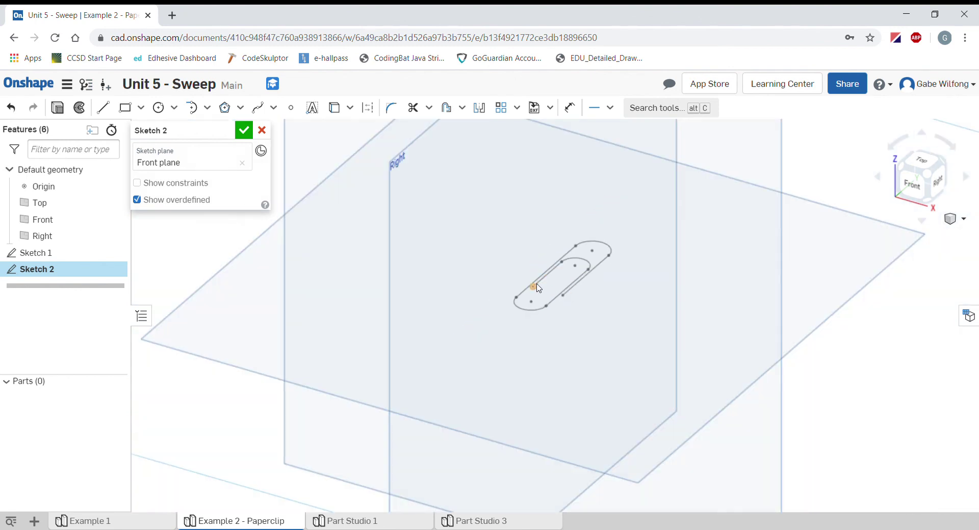
{"action": "left_click", "coordinate": [535, 287]}
{"action": "key", "text": "Escape"}
{"action": "scroll", "coordinate": [538, 292], "scroll_direction": "up", "scroll_amount": 6}
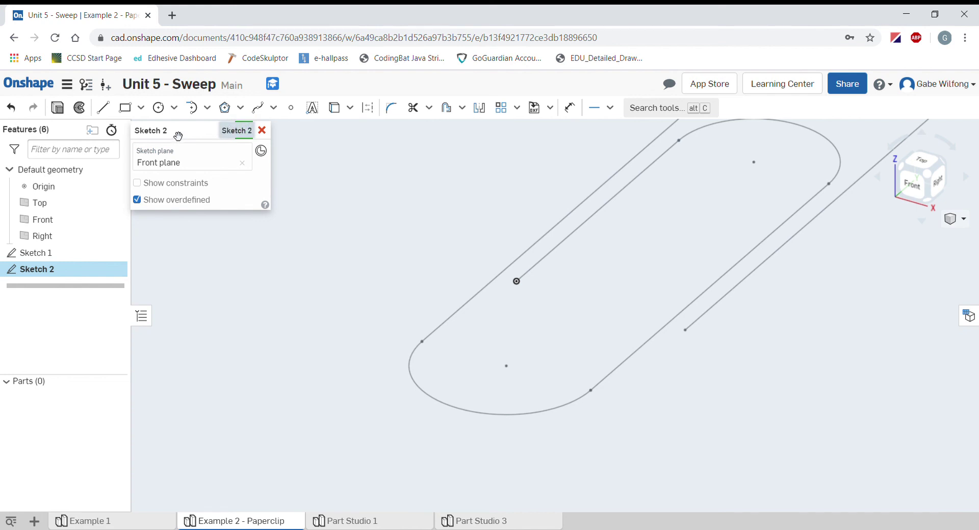
Draw a centre-point circle on the paperclip path's end point
{"action": "left_click", "coordinate": [163, 113]}
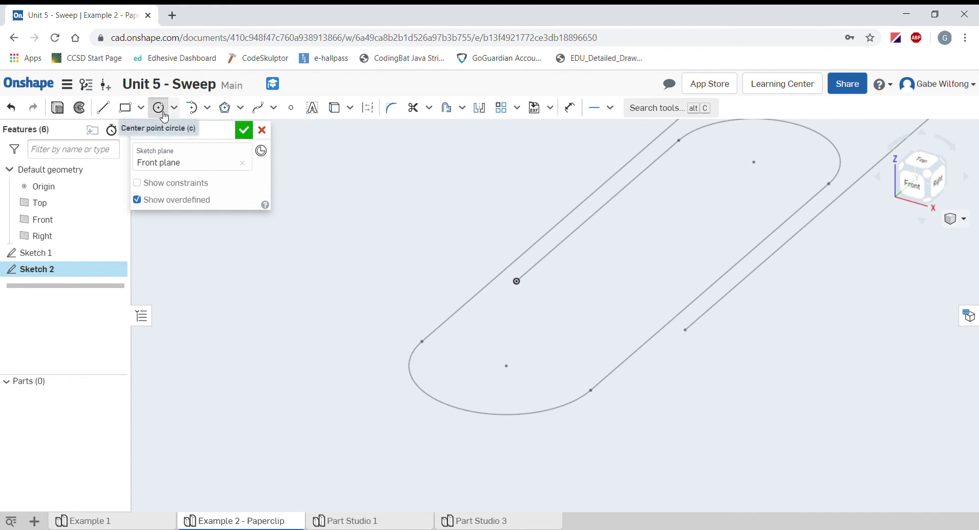
{"action": "left_click", "coordinate": [517, 281]}
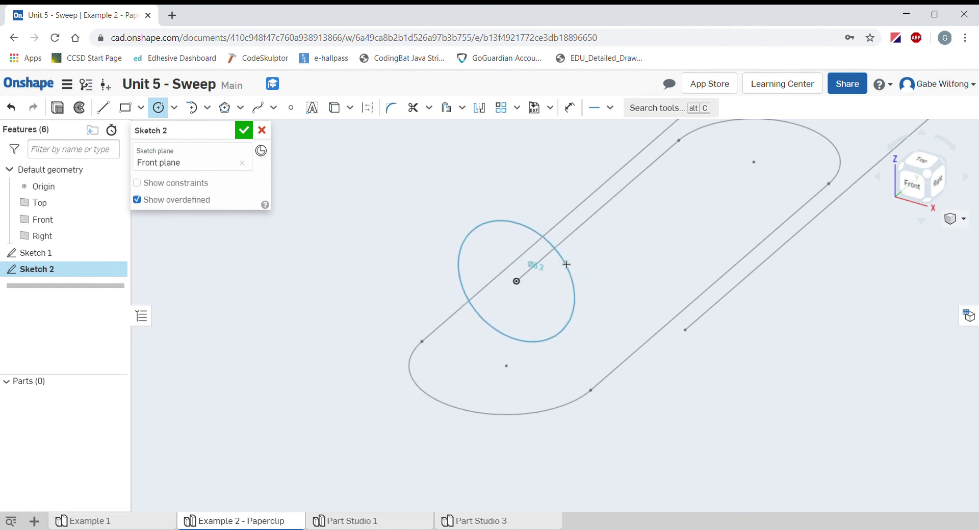
{"action": "left_click", "coordinate": [568, 281]}
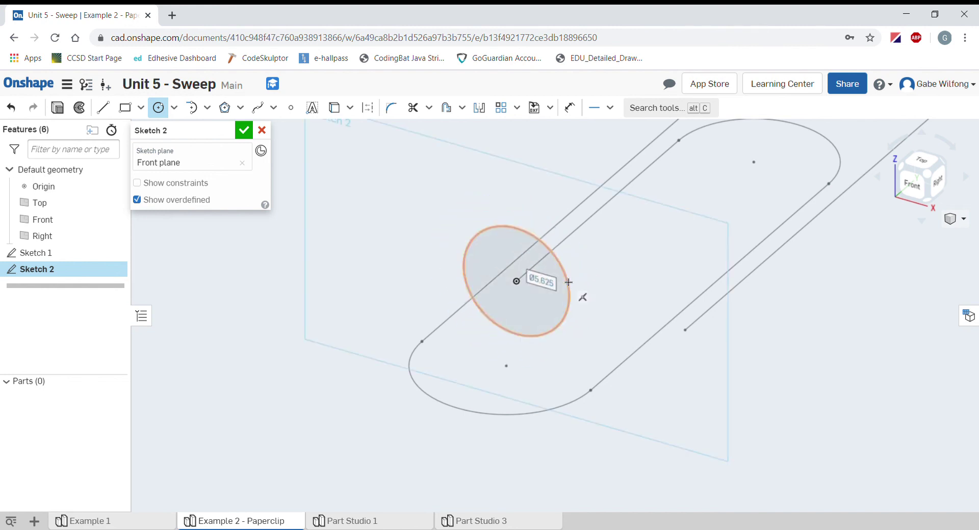
{"action": "key", "text": "Escape"}
Dimension the circle's diameter to 0.75 mm and finish Sketch 2
{"action": "key", "text": "u"}
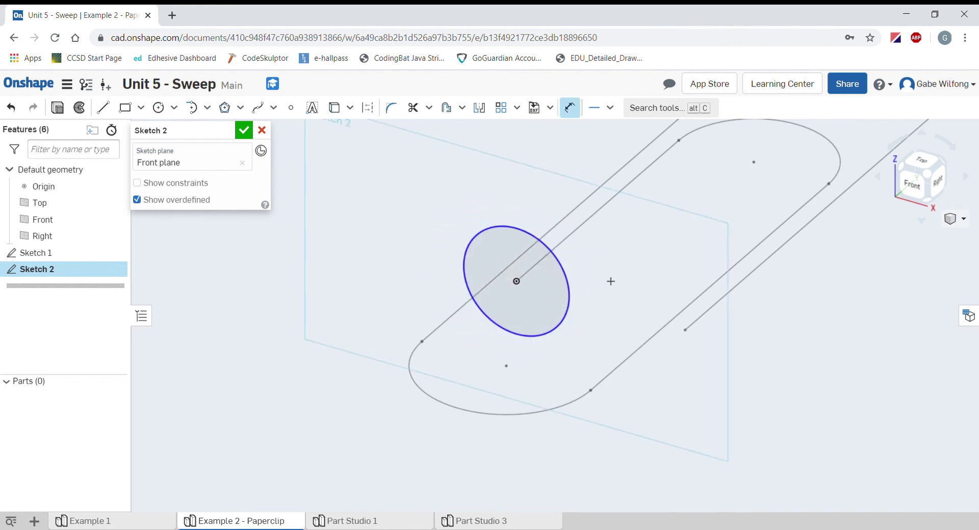
{"action": "left_click", "coordinate": [569, 278]}
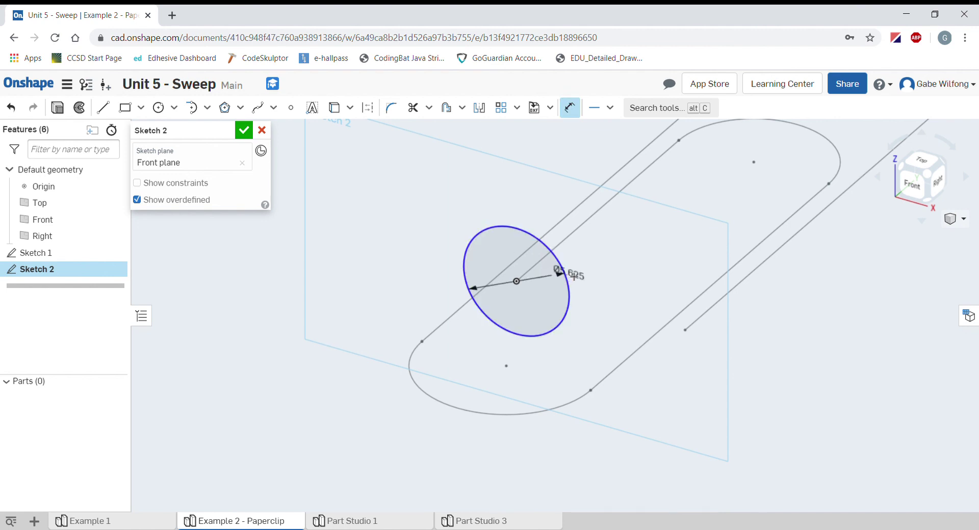
{"action": "left_click", "coordinate": [620, 245]}
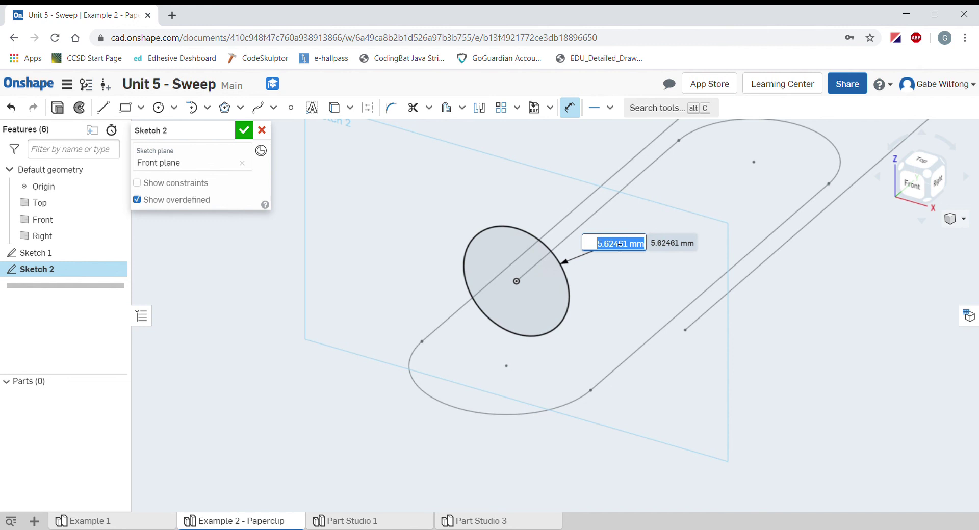
{"action": "type", "text": "0"}
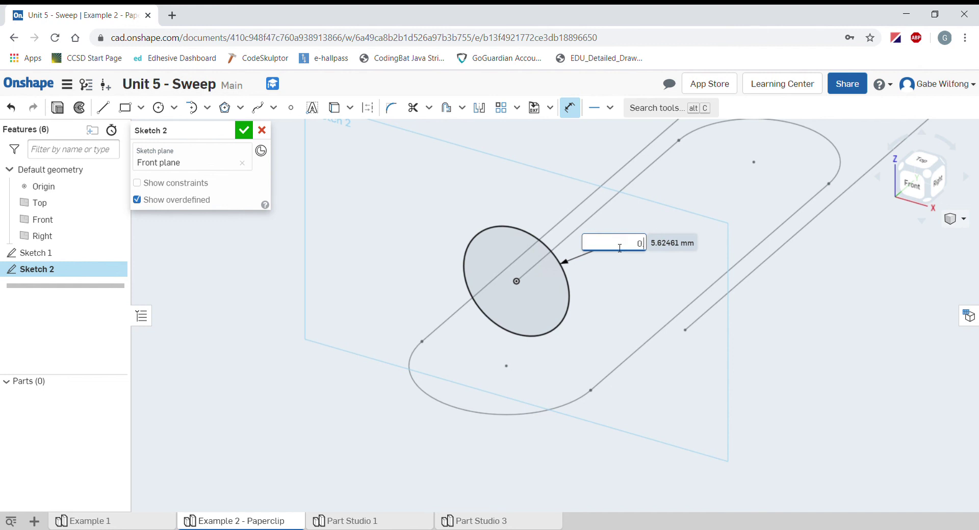
{"action": "type", "text": ".75"}
{"action": "key", "text": "Return"}
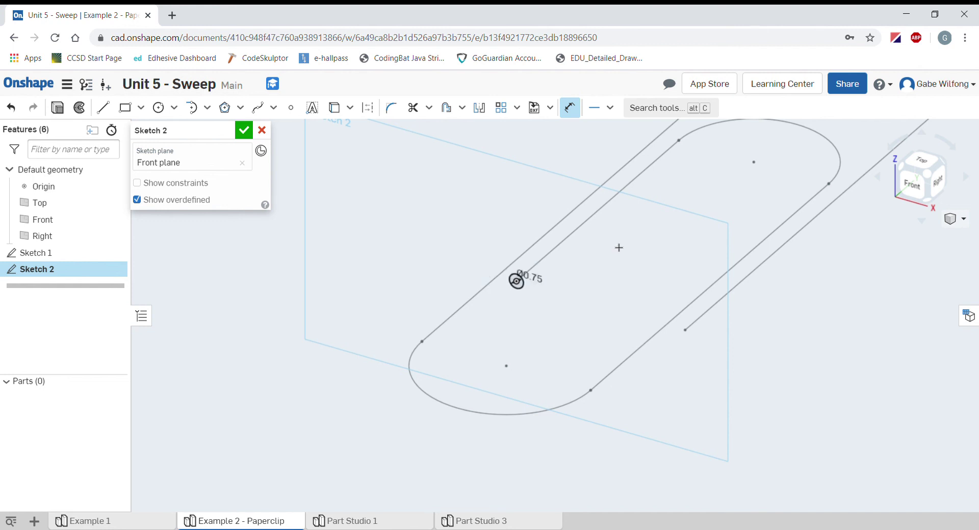
{"action": "scroll", "coordinate": [535, 299], "scroll_direction": "up", "scroll_amount": 4}
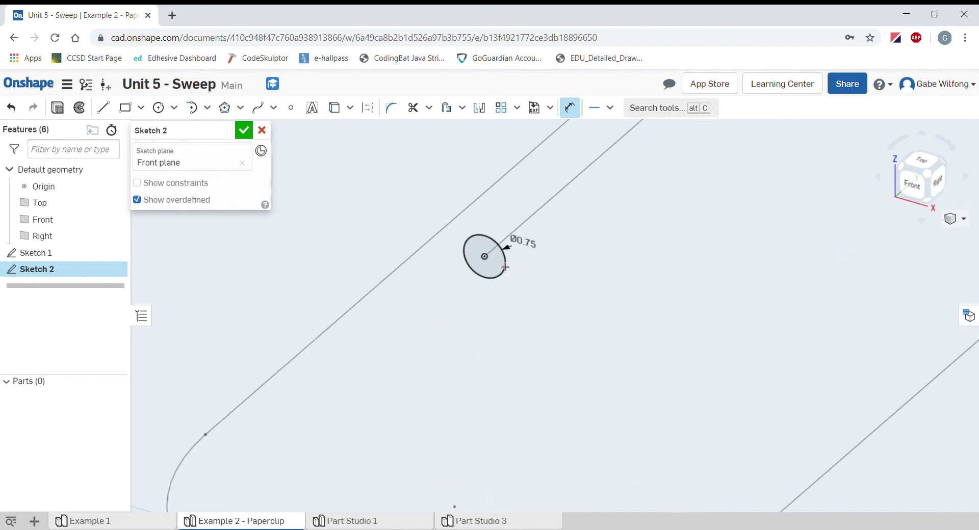
{"action": "scroll", "coordinate": [504, 267], "scroll_direction": "down", "scroll_amount": 5}
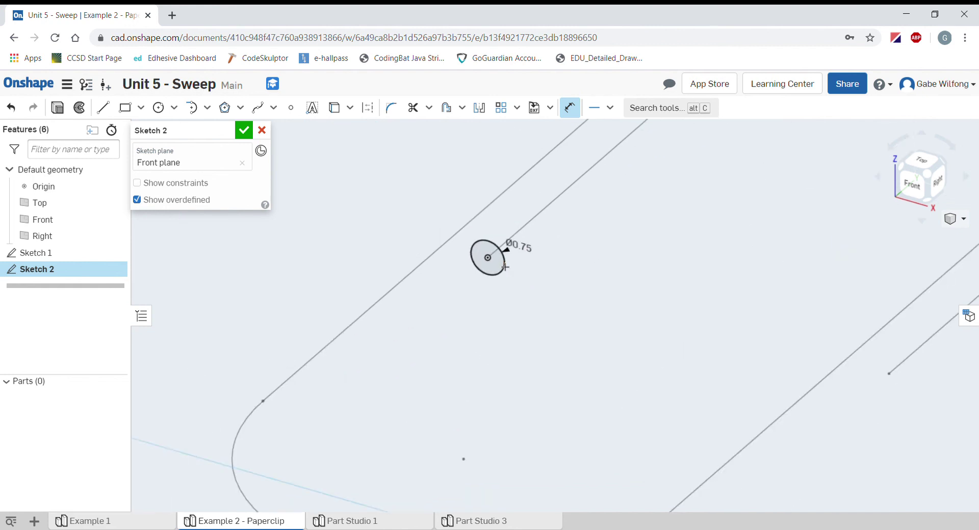
{"action": "left_click", "coordinate": [244, 130]}
{"action": "scroll", "coordinate": [480, 224], "scroll_direction": "down", "scroll_amount": 5}
Hide the Top, Front and Right planes with P, and hide the Origin
{"action": "middle_click_drag", "start_coordinate": [479, 228], "coordinate": [496, 323]}
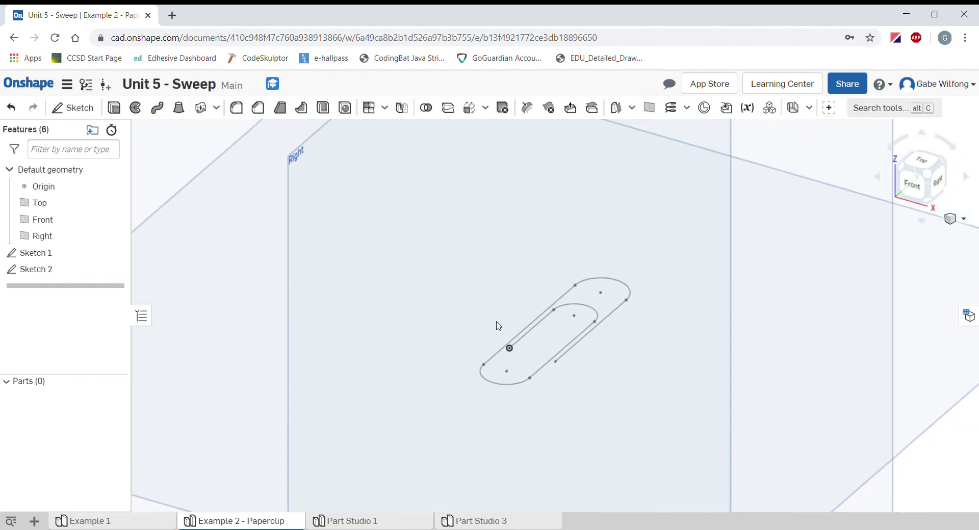
{"action": "scroll", "coordinate": [493, 312], "scroll_direction": "down", "scroll_amount": 3}
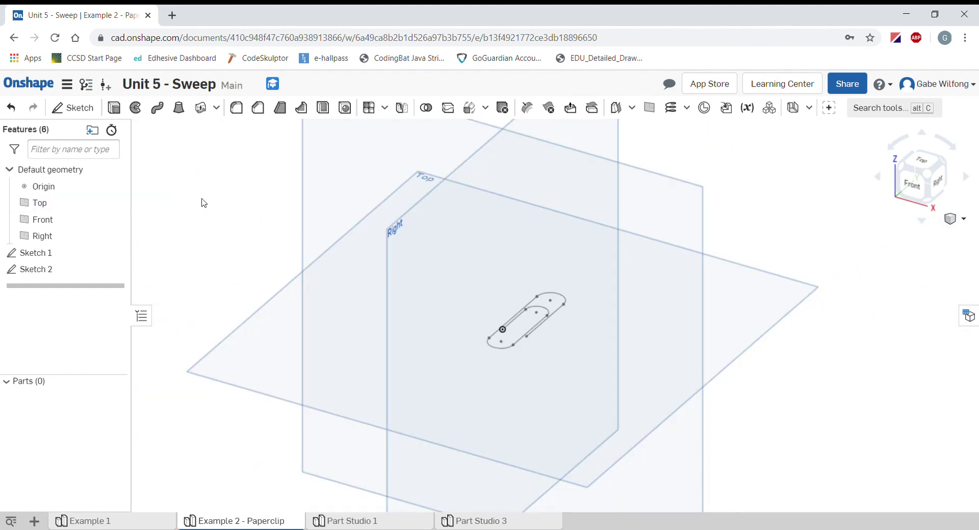
{"action": "key", "text": "p"}
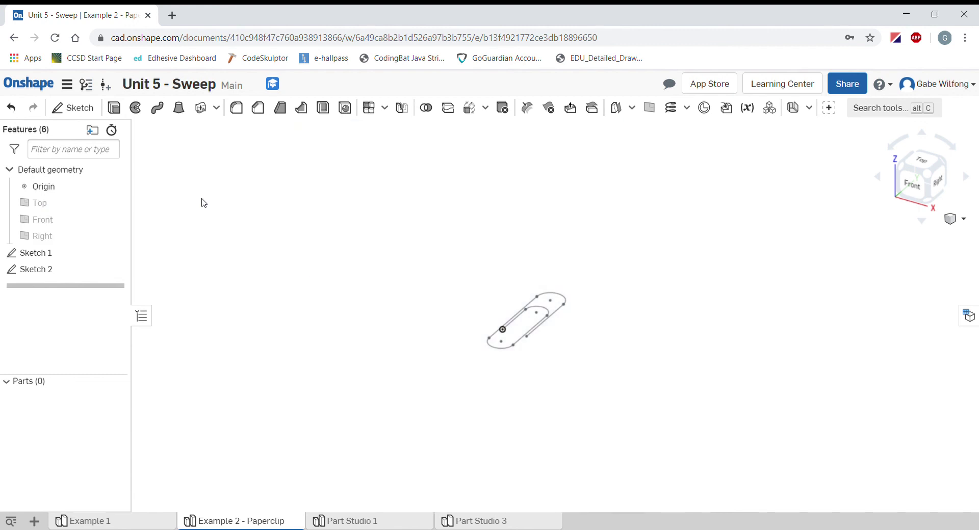
{"action": "key", "text": "p"}
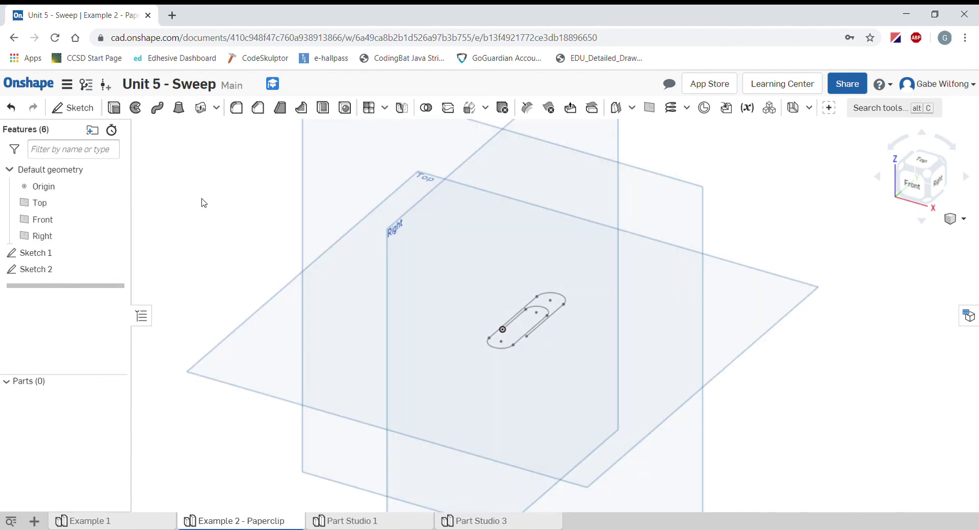
{"action": "key", "text": "p"}
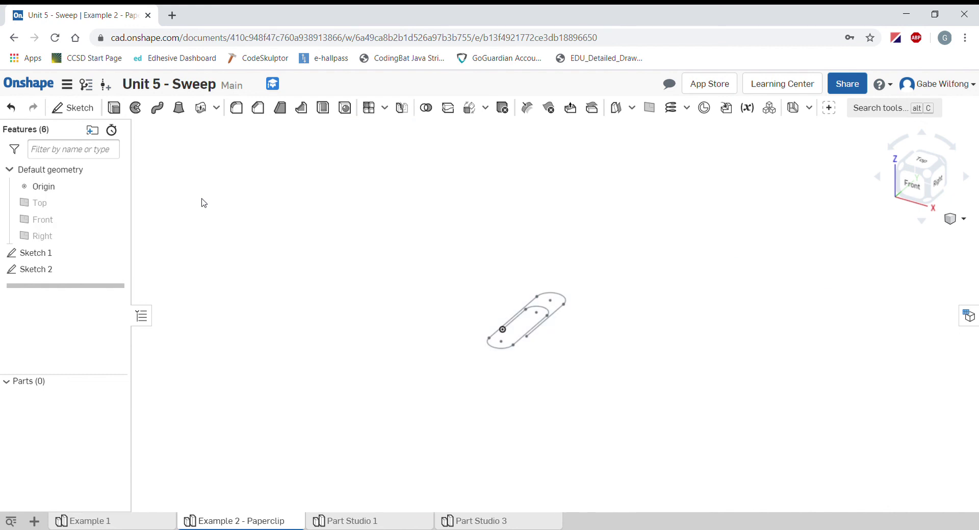
{"action": "left_click", "coordinate": [121, 187]}
{"action": "scroll", "coordinate": [527, 335], "scroll_direction": "up", "scroll_amount": 5}
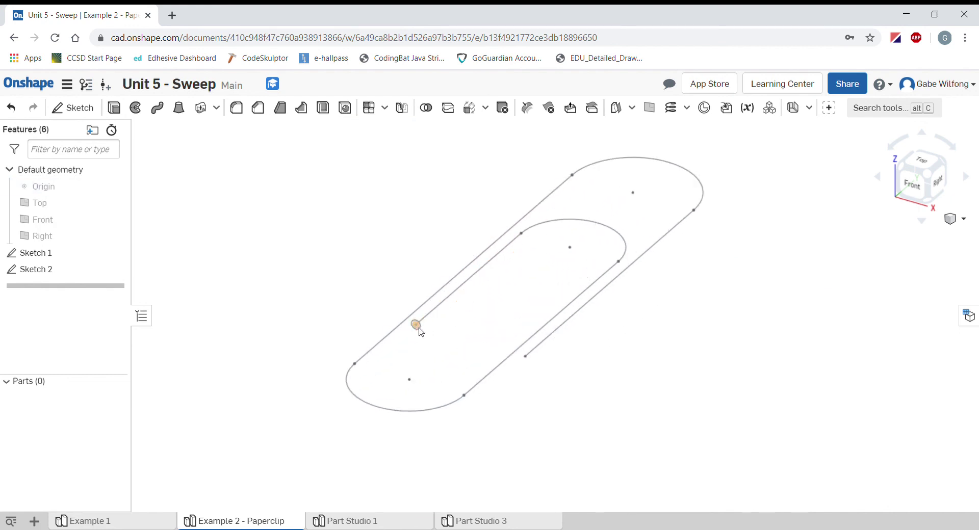
Create a Sweep using the 0.75 mm circle as profile and Sketch 1 as path
{"action": "left_click", "coordinate": [158, 107]}
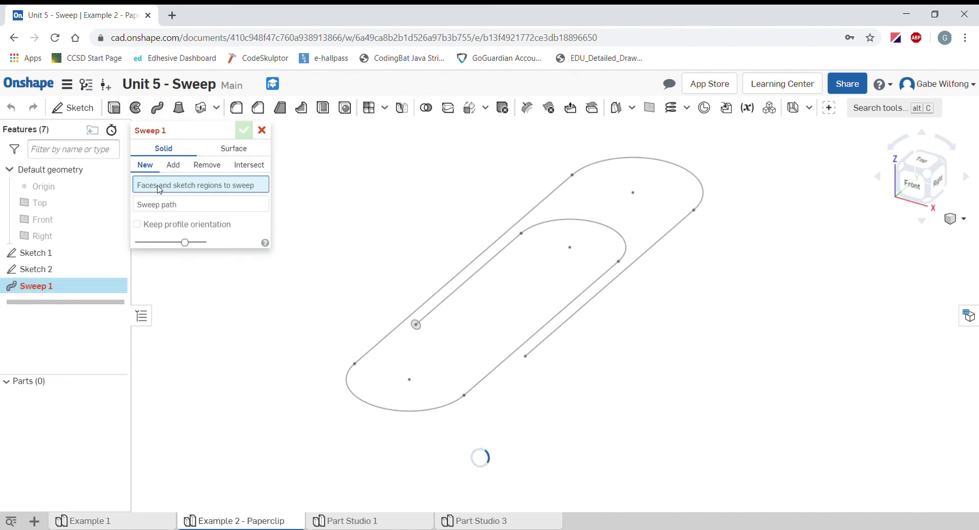
{"action": "scroll", "coordinate": [357, 339], "scroll_direction": "up", "scroll_amount": 5}
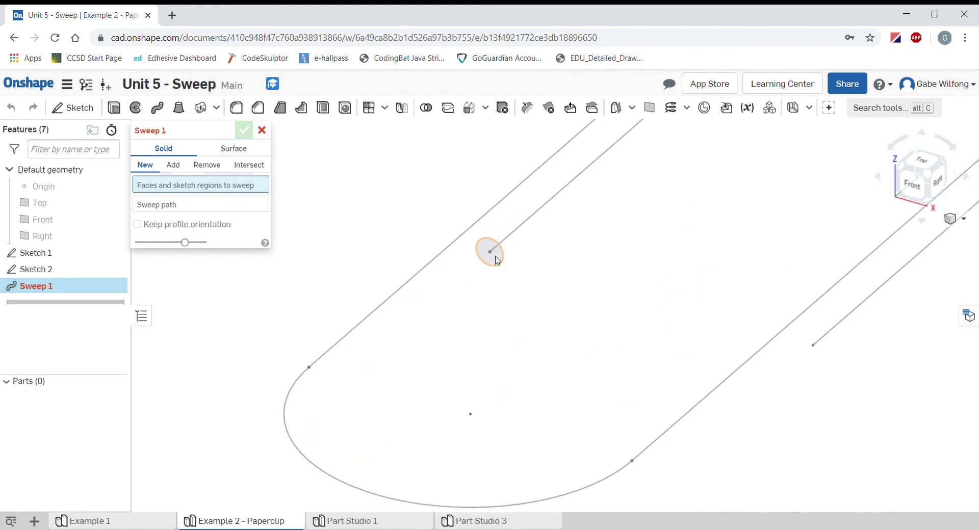
{"action": "left_click", "coordinate": [496, 259]}
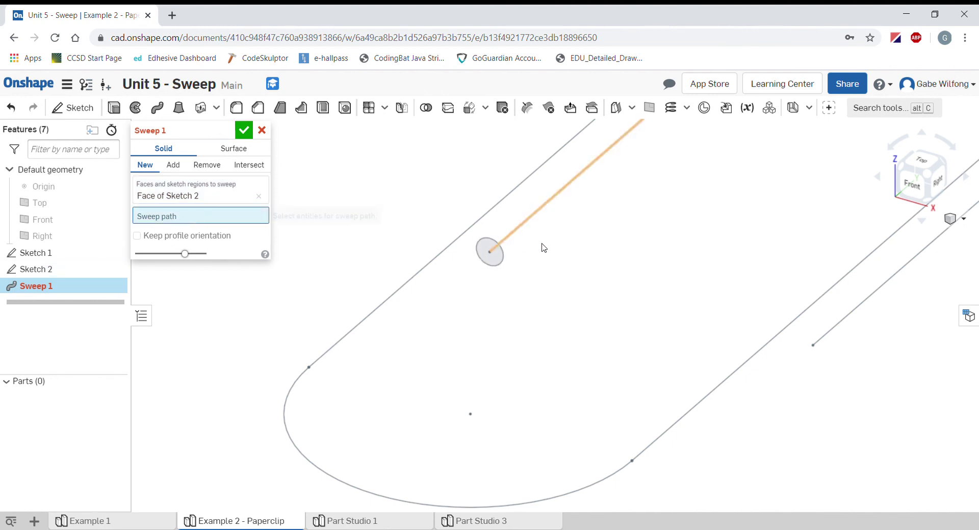
{"action": "scroll", "coordinate": [600, 219], "scroll_direction": "down", "scroll_amount": 5}
{"action": "middle_click_drag", "start_coordinate": [540, 291], "coordinate": [500, 321]}
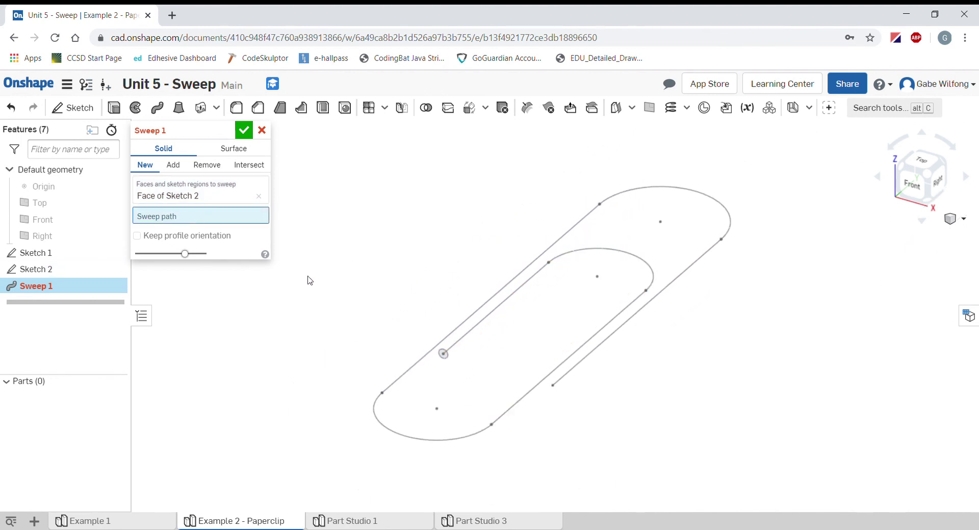
{"action": "left_click", "coordinate": [60, 255]}
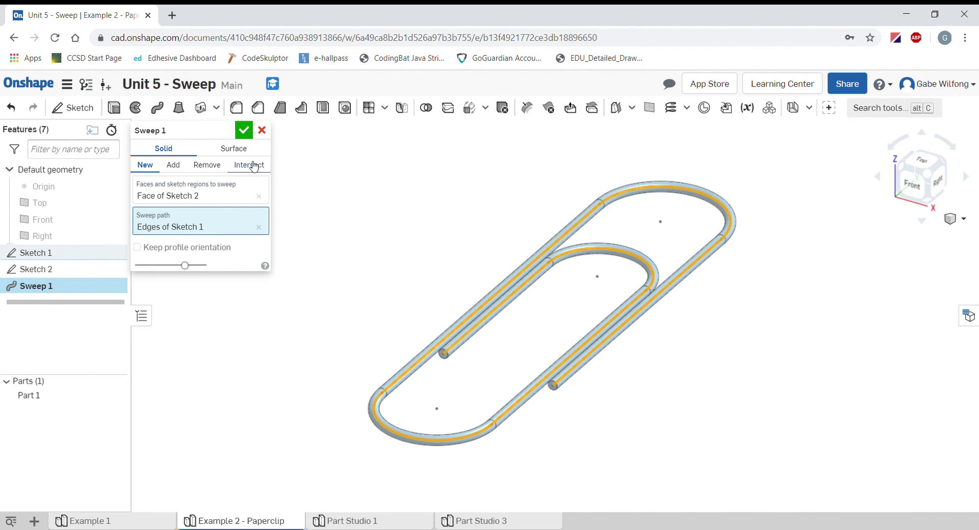
Accept Sweep 1 and orbit to inspect the solid paperclip Part 1
{"action": "left_click", "coordinate": [250, 136]}
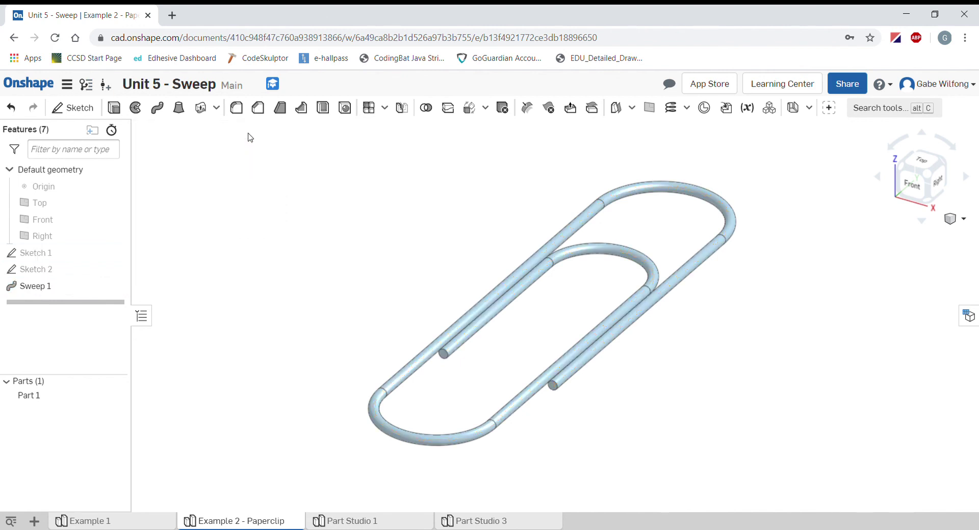
{"action": "mouse_move", "coordinate": [407, 231]}
{"action": "right_mouse_down"}
{"action": "mouse_move", "coordinate": [433, 244]}
{"action": "mouse_move", "coordinate": [406, 233]}
{"action": "mouse_move", "coordinate": [389, 249]}
{"action": "mouse_move", "coordinate": [393, 278]}
{"action": "mouse_move", "coordinate": [389, 239]}
{"action": "mouse_move", "coordinate": [400, 236]}
{"action": "right_mouse_up"}
{"action": "scroll", "coordinate": [399, 236], "scroll_direction": "down", "scroll_amount": 5}
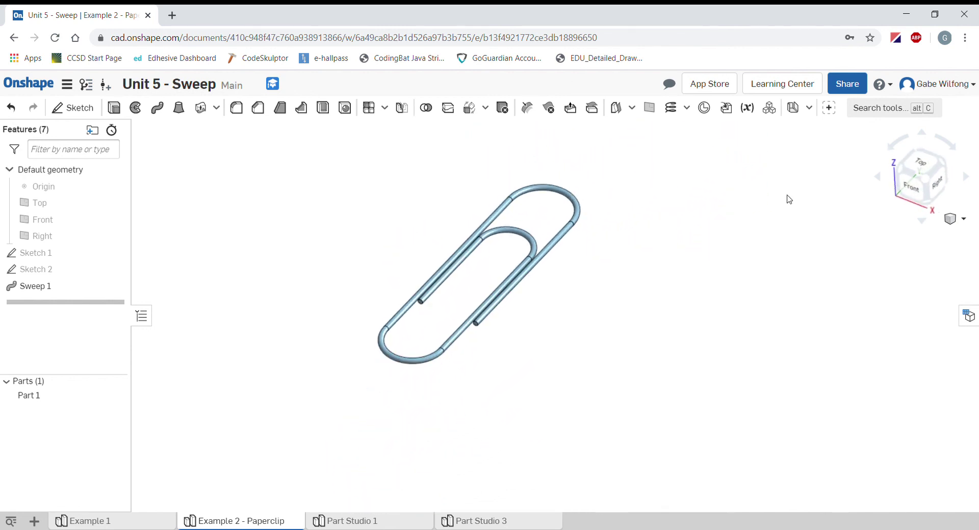